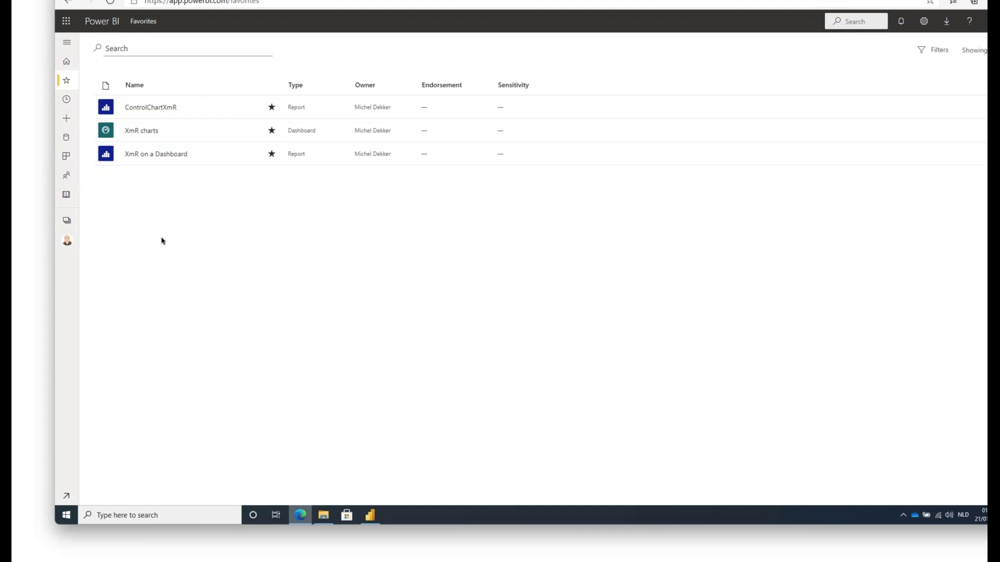
- Open the ControlChartXmR report and examine the control charts on its Sales Page Visits page
click(150, 107)
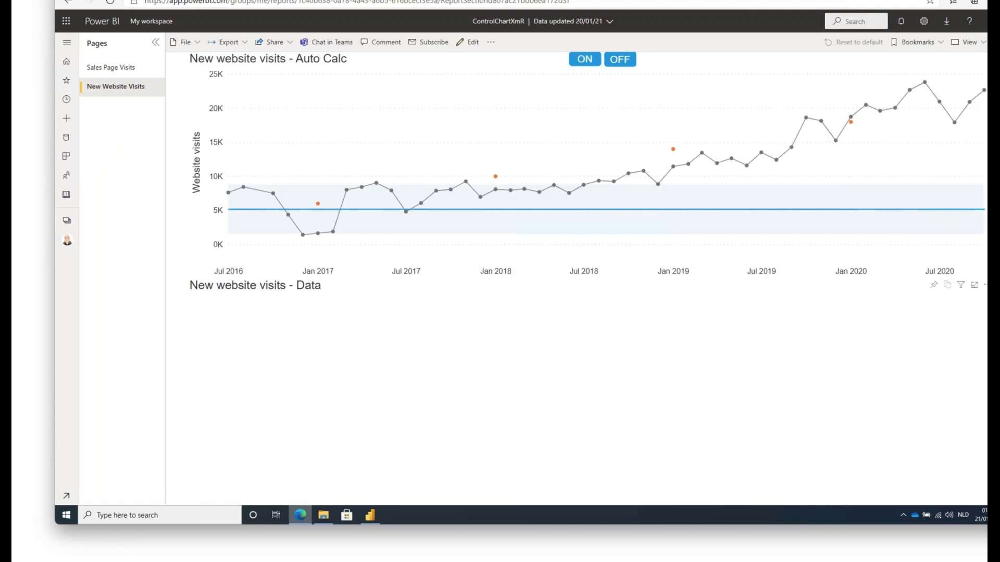
click(112, 69)
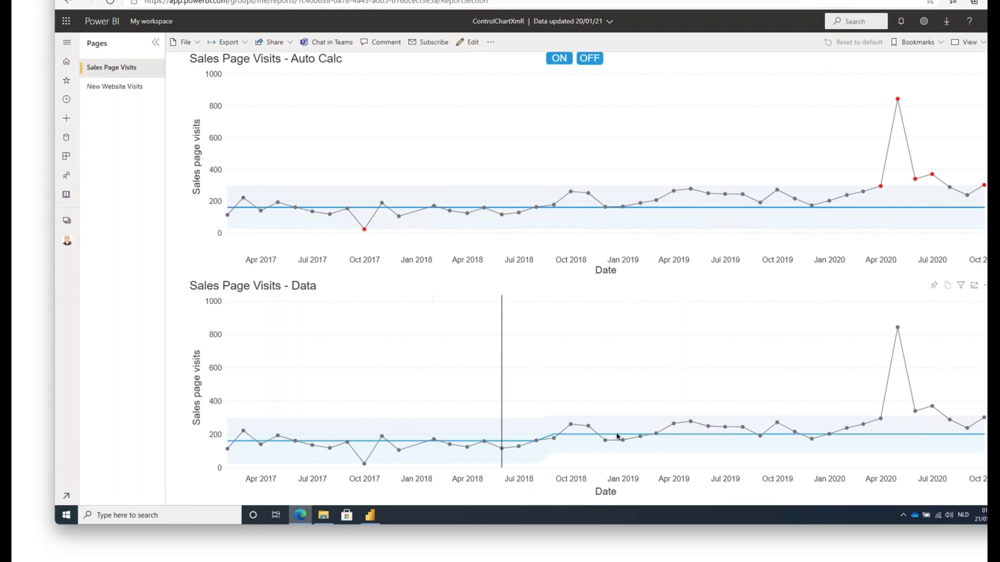
mouse_move(515, 341)
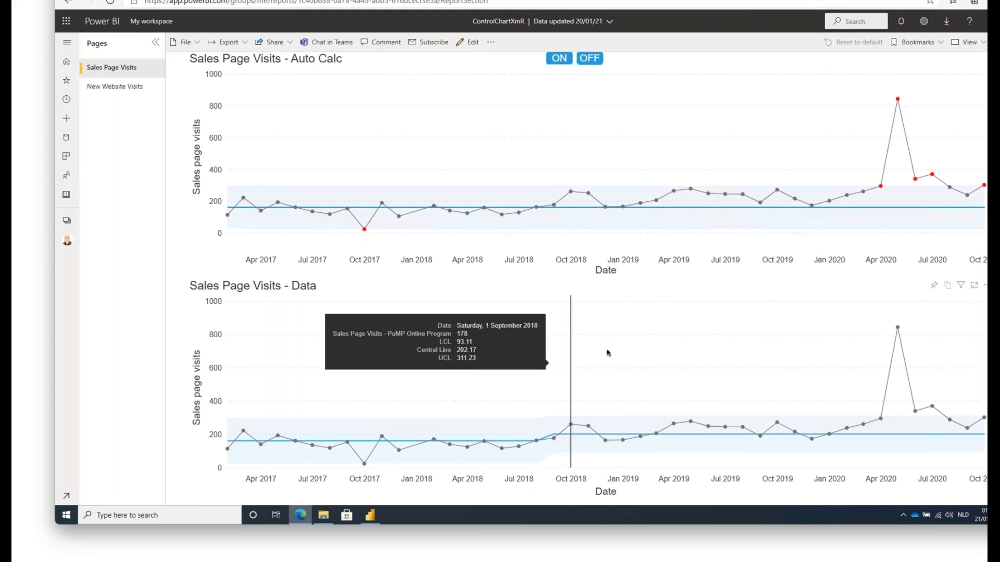
mouse_move(683, 172)
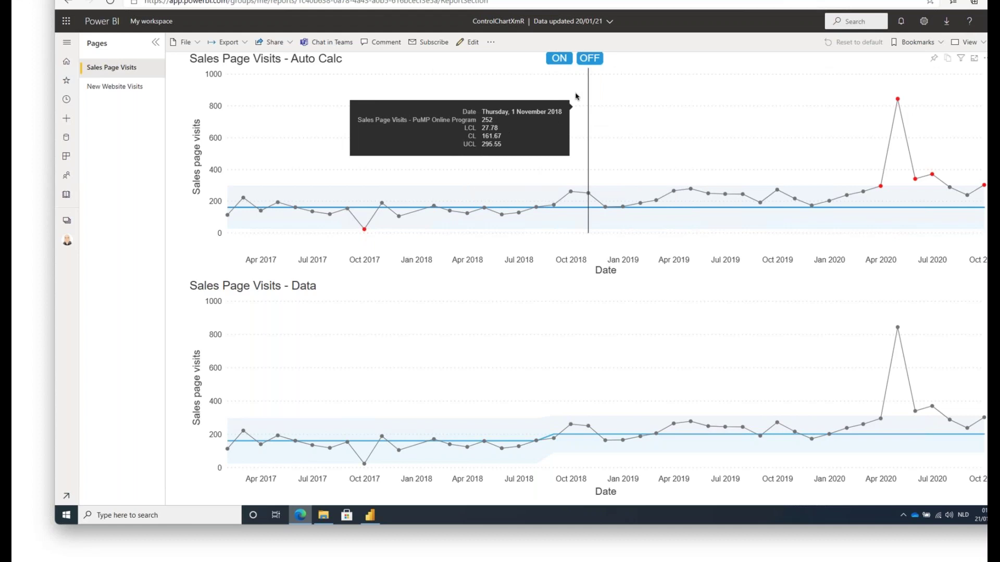
- Turn on automatic calculation for the Sales Page Visits chart and inspect the signals at October 2017, August 2018 and January 2020
click(560, 59)
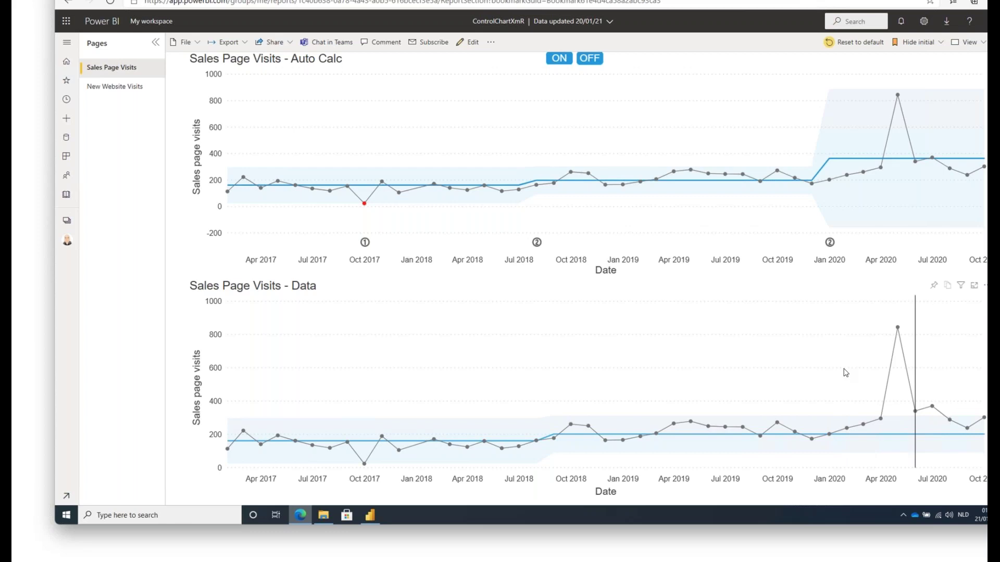
mouse_move(810, 388)
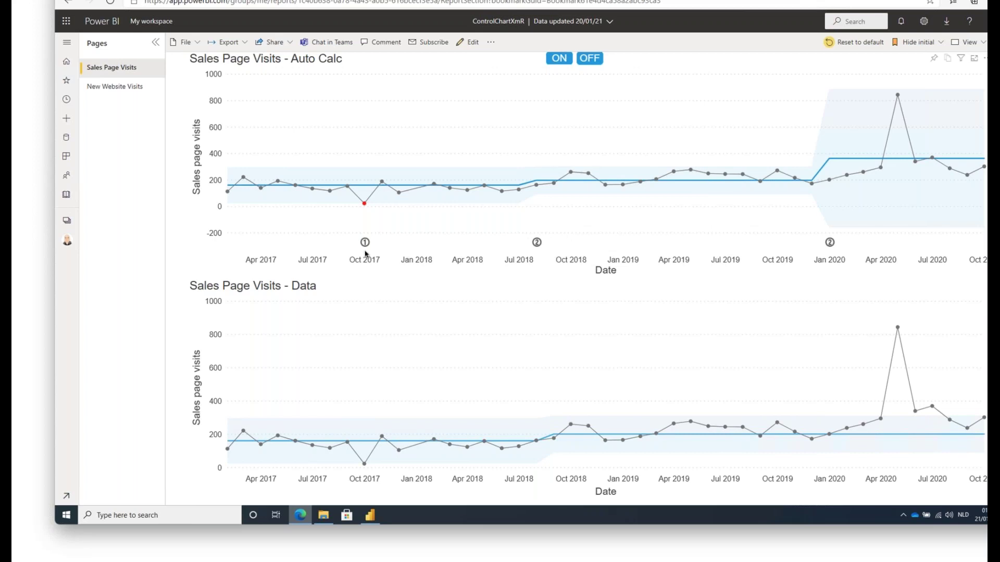
mouse_move(363, 204)
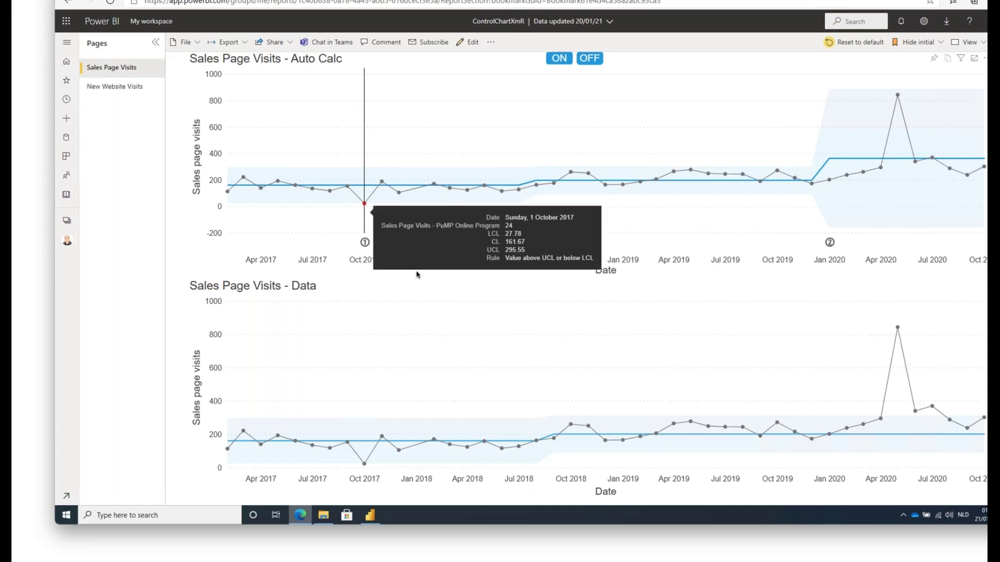
mouse_move(535, 213)
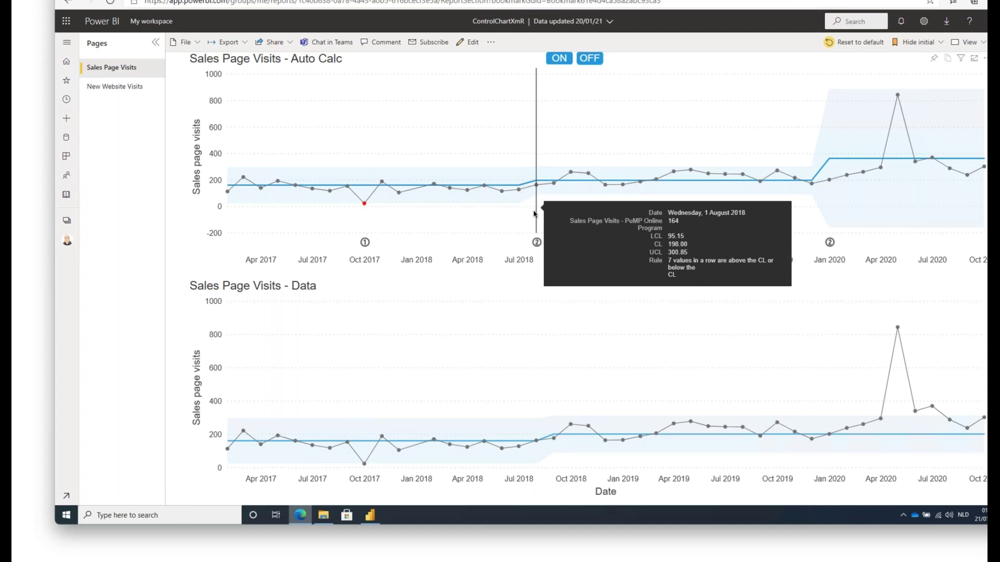
mouse_move(827, 199)
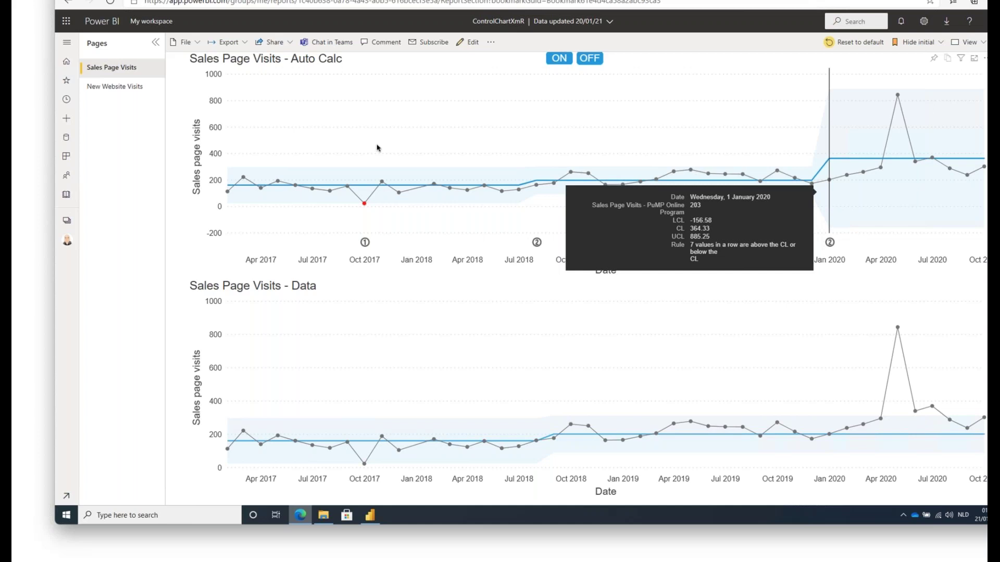
- Show the New Website Visits page, turn on automatic calculation, and compare the Auto Calc chart with the Data chart
click(114, 87)
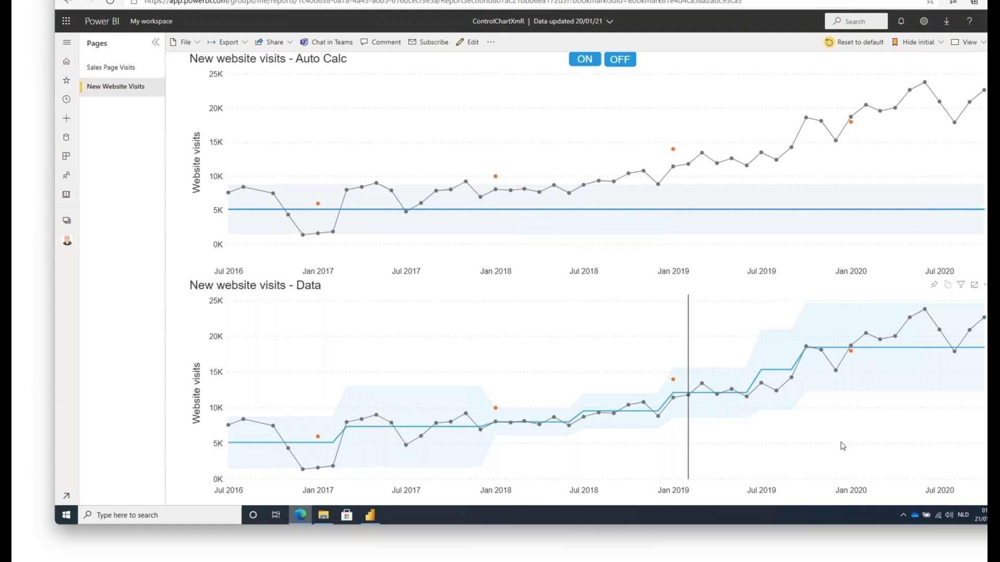
mouse_move(984, 431)
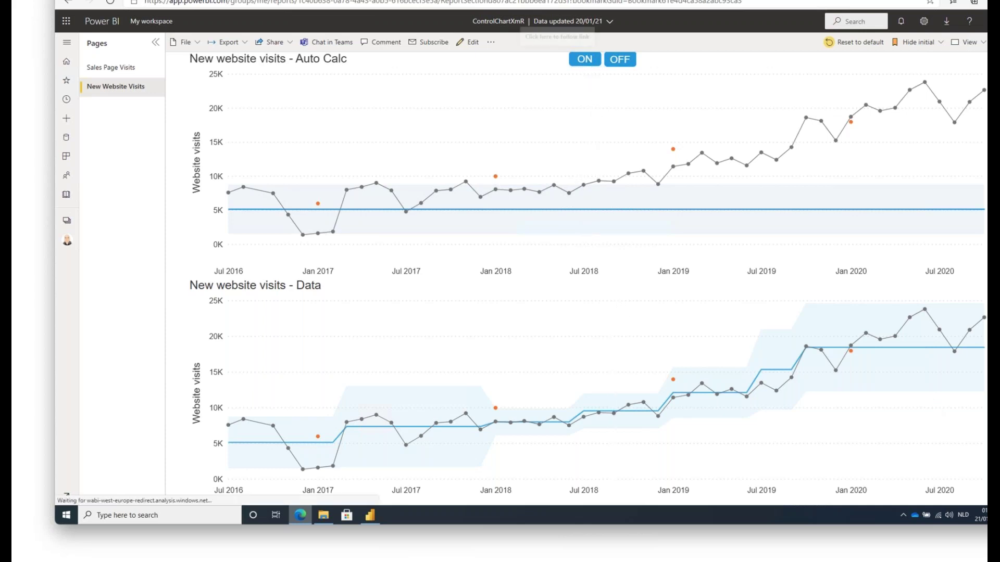
click(585, 61)
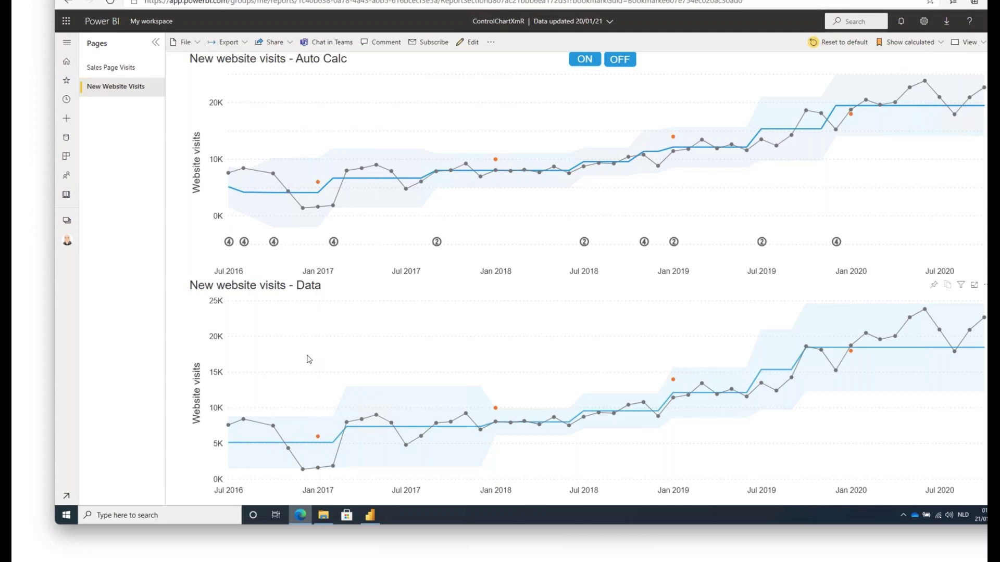
mouse_move(311, 356)
mouse_move(645, 239)
- Reopen ControlChartXmR from the favorites and pin the New website visits Auto Calc chart, with calculation on, to the XmR charts dashboard
click(67, 82)
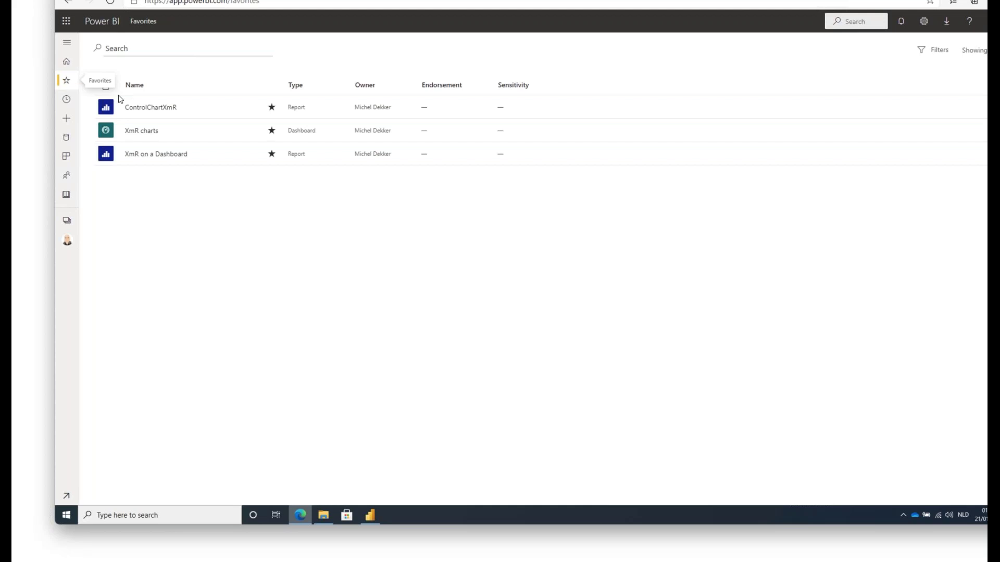
click(151, 107)
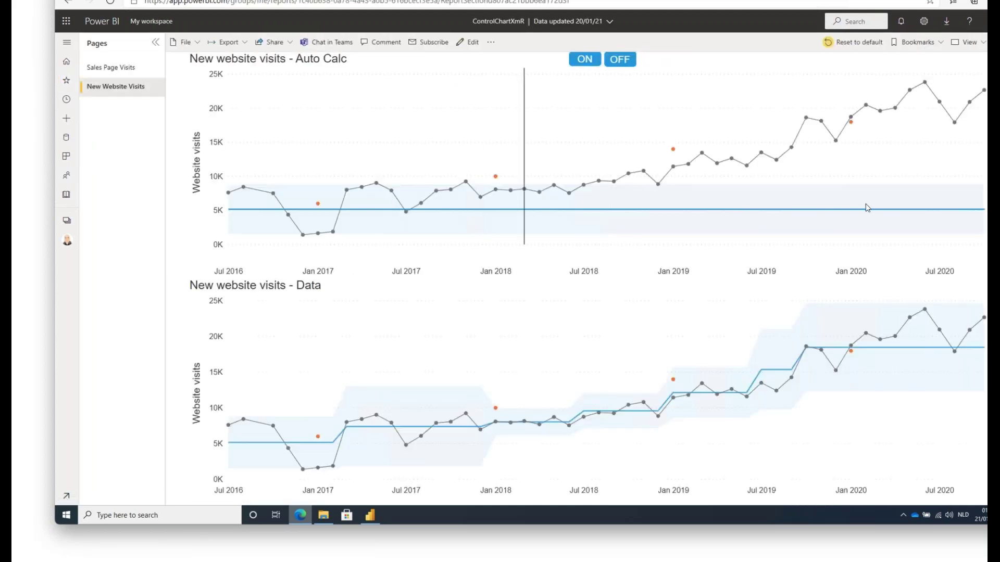
click(585, 60)
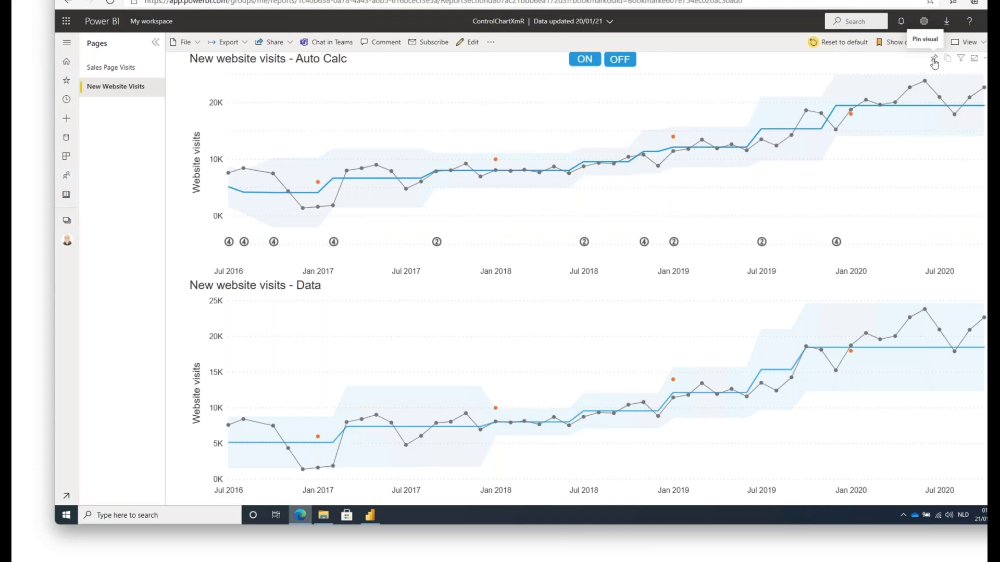
click(934, 60)
click(625, 319)
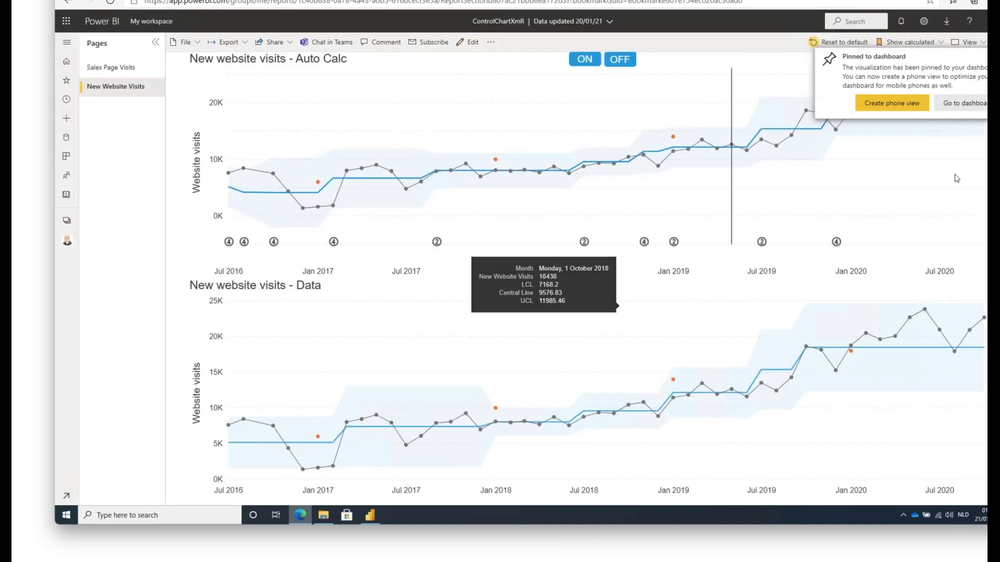
- Go to the XmR charts dashboard and widen the newly pinned New website visits tile to match the tile beside it
click(964, 105)
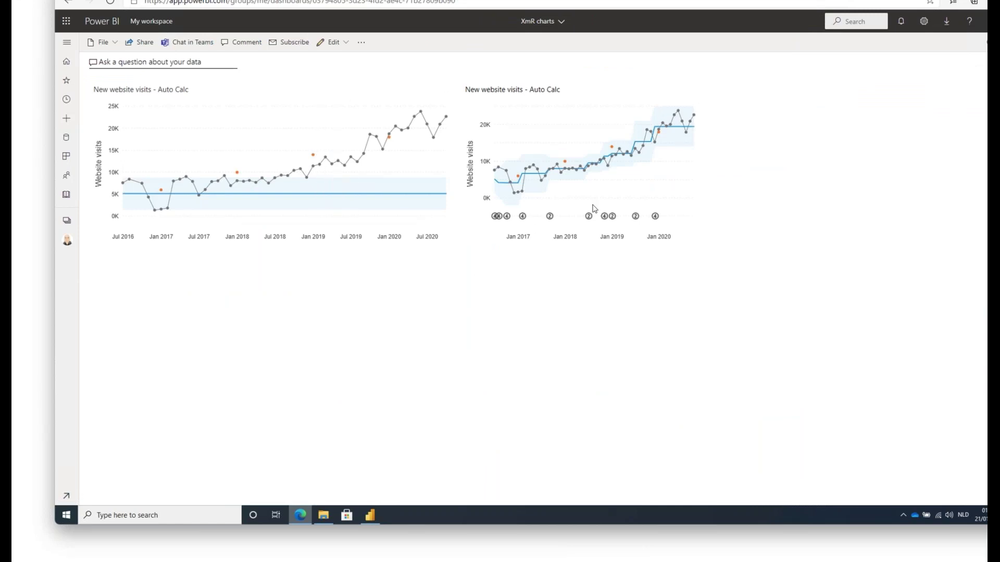
drag(699, 241, 831, 238)
drag(695, 239, 782, 243)
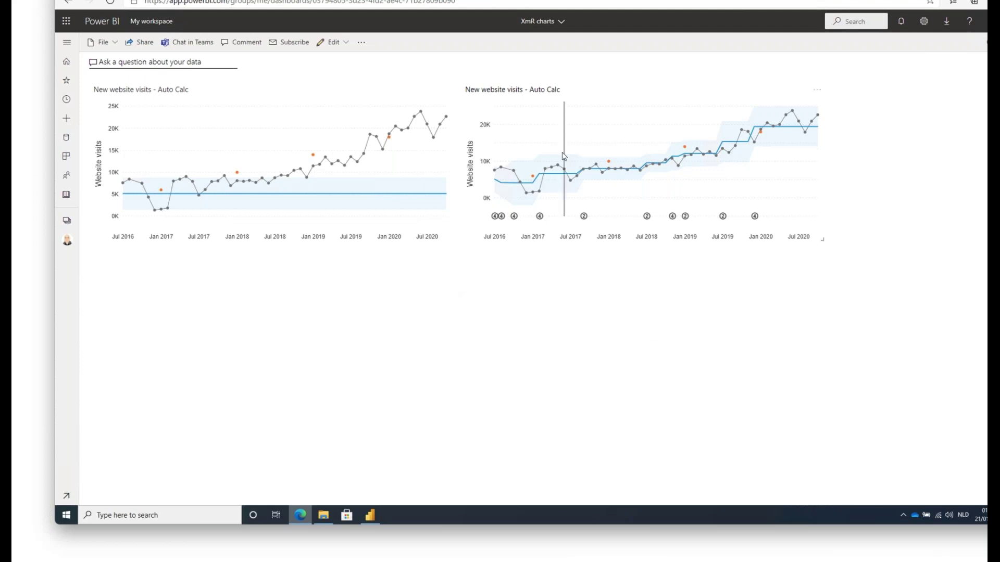
- Open the source report from the widened New website visits tile
mouse_move(562, 153)
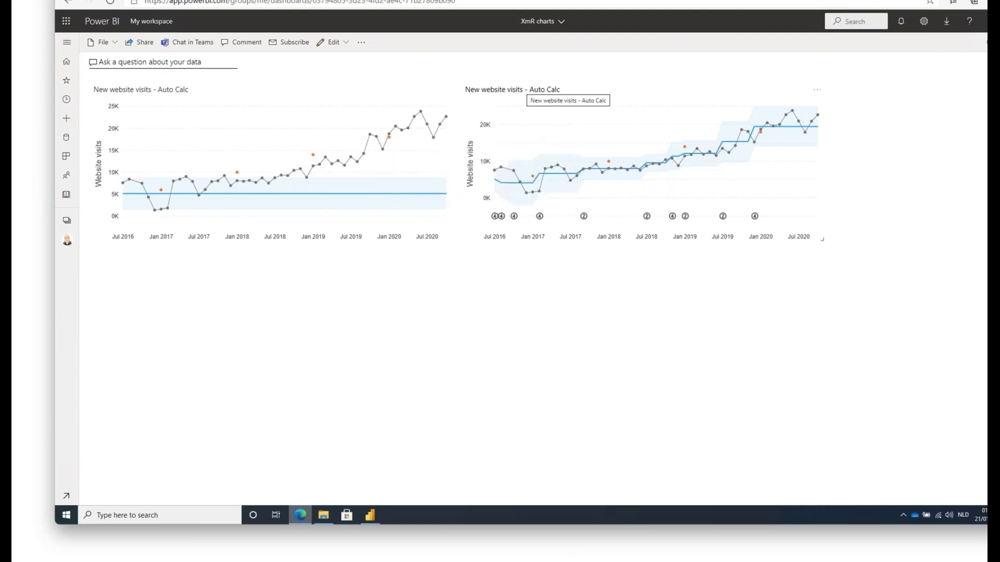
click(523, 92)
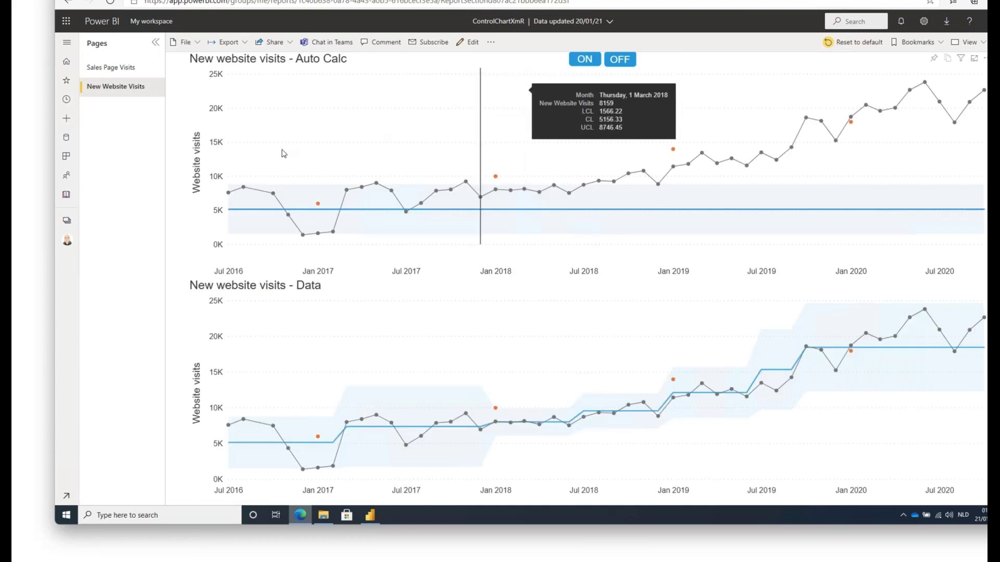
- Open the XmR on a Dashboard report from the favorites and turn on calculation for the Overall Value Control Chart
click(66, 81)
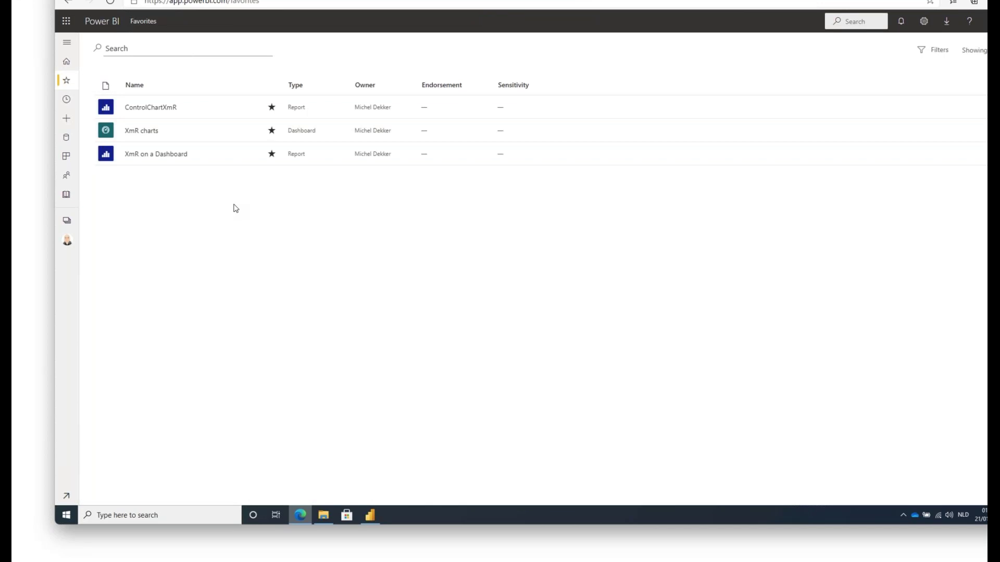
click(162, 155)
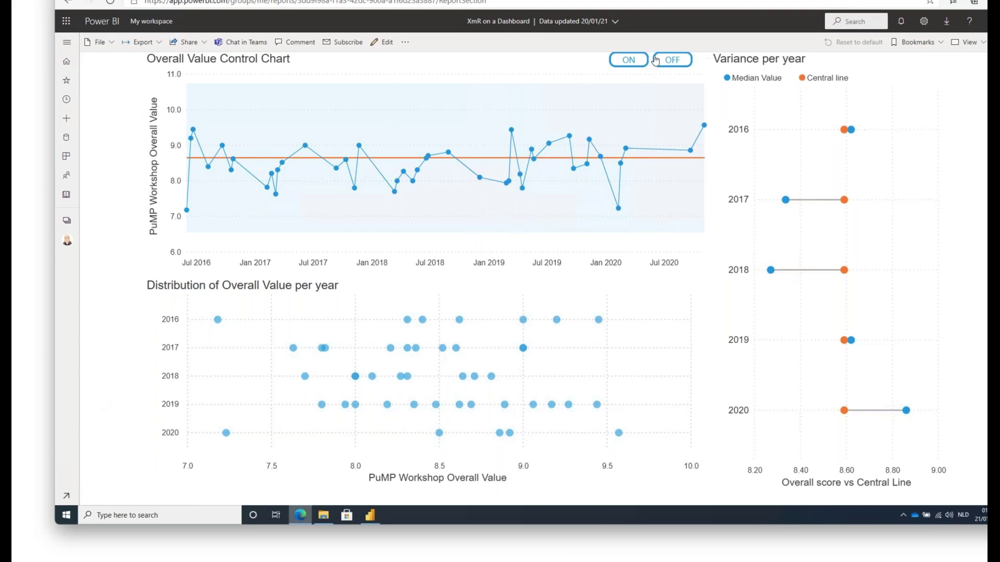
click(632, 60)
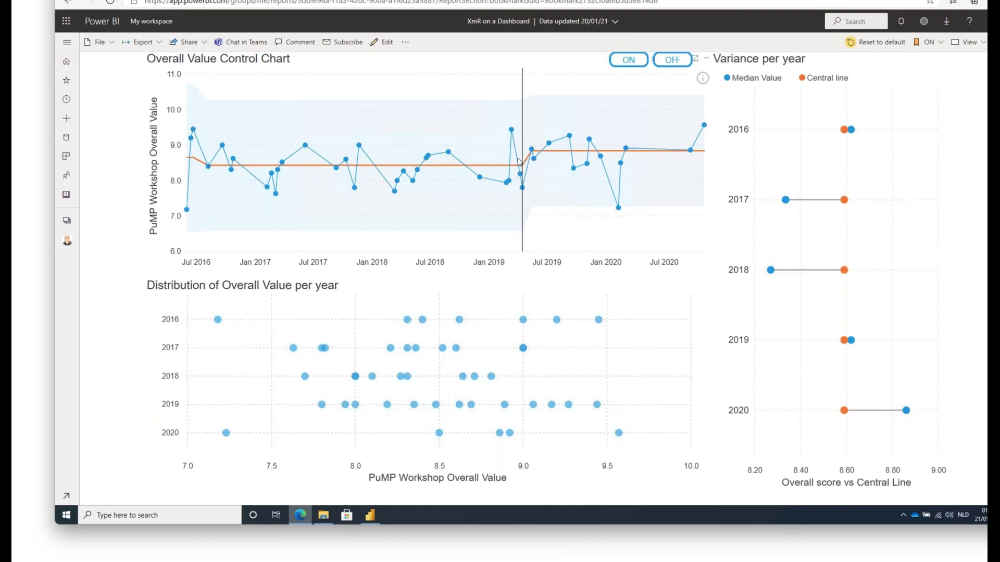
mouse_move(538, 169)
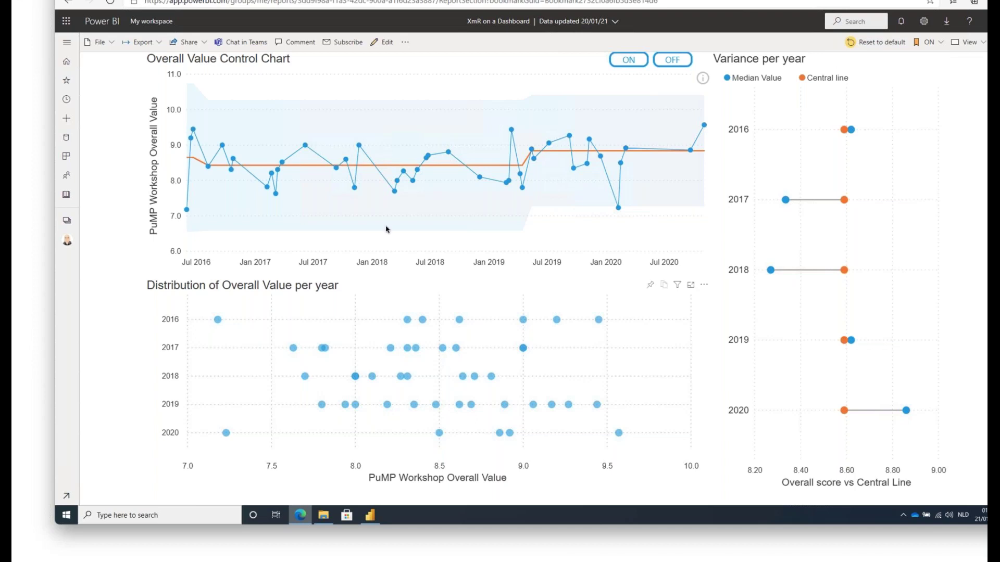
- Cross-highlight individual points of the Overall Value Control Chart in turn, in late 2017, late 2018 and March 2019
click(354, 191)
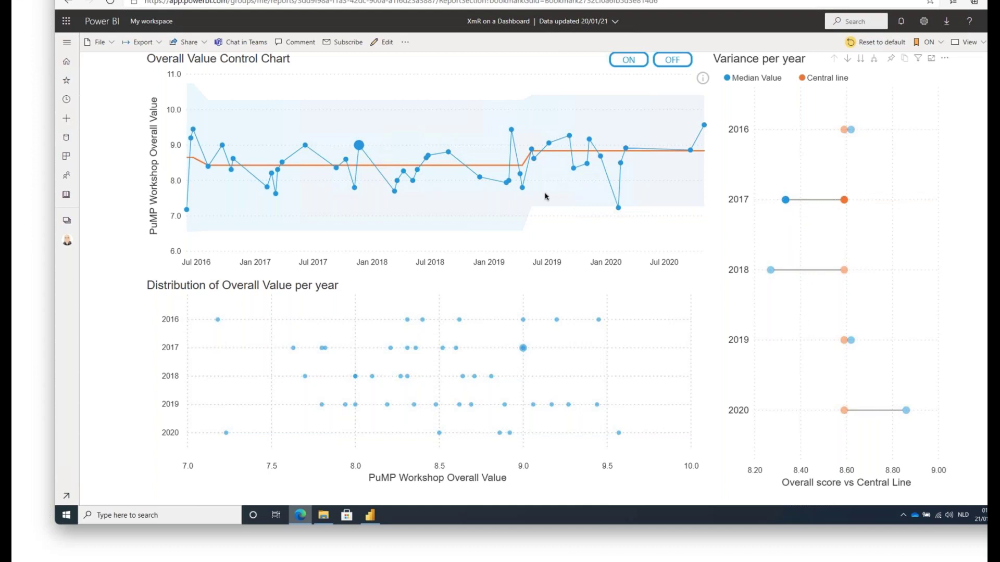
click(479, 179)
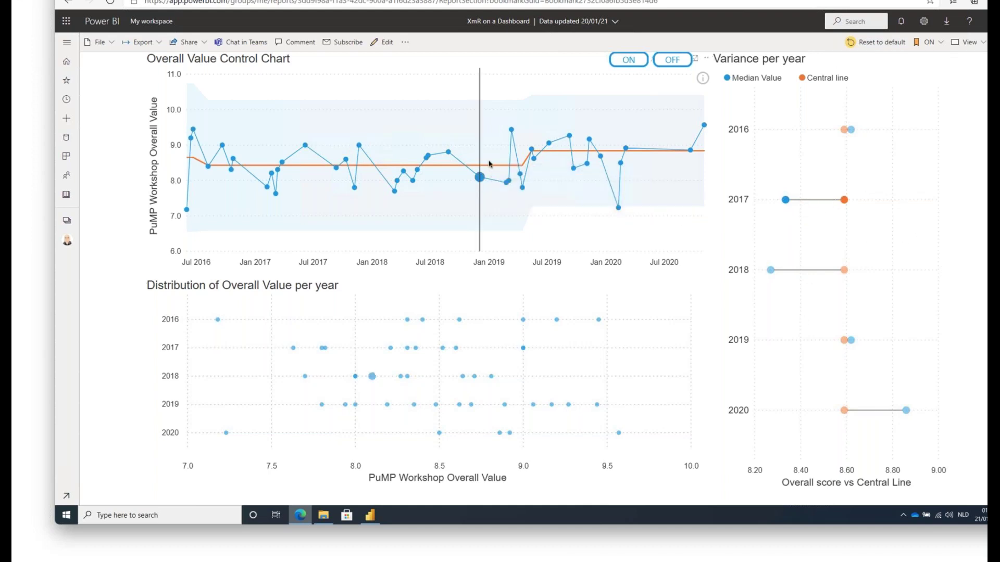
click(512, 131)
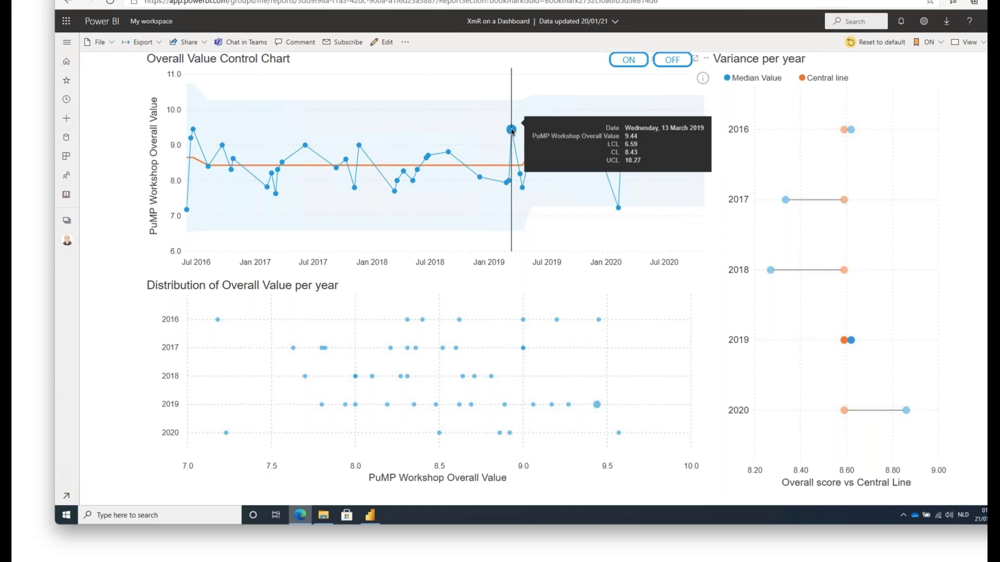
- Cross-highlight 2017 from the Variance per year chart, clear the selection, and expand that chart to the quarter level
click(844, 201)
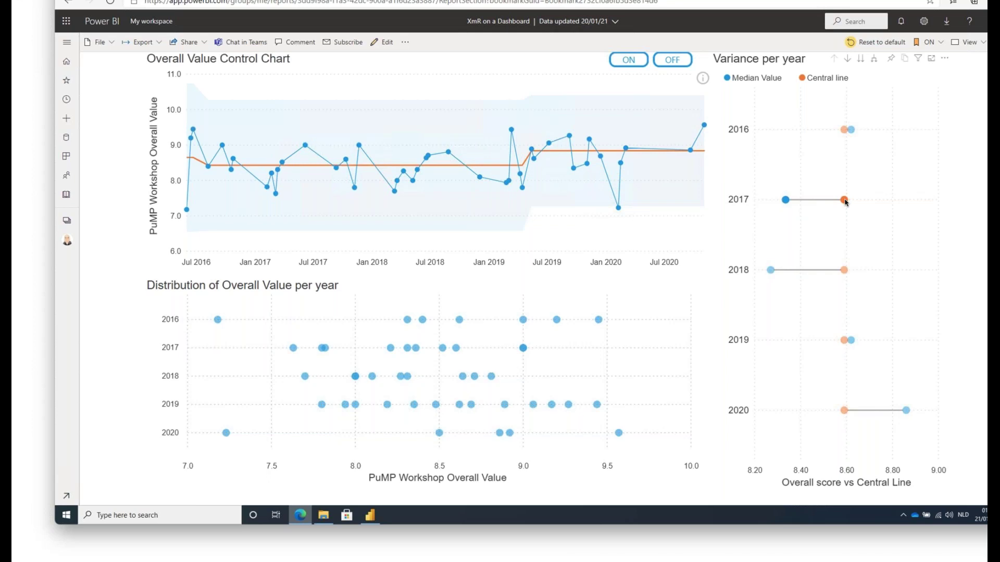
mouse_move(845, 201)
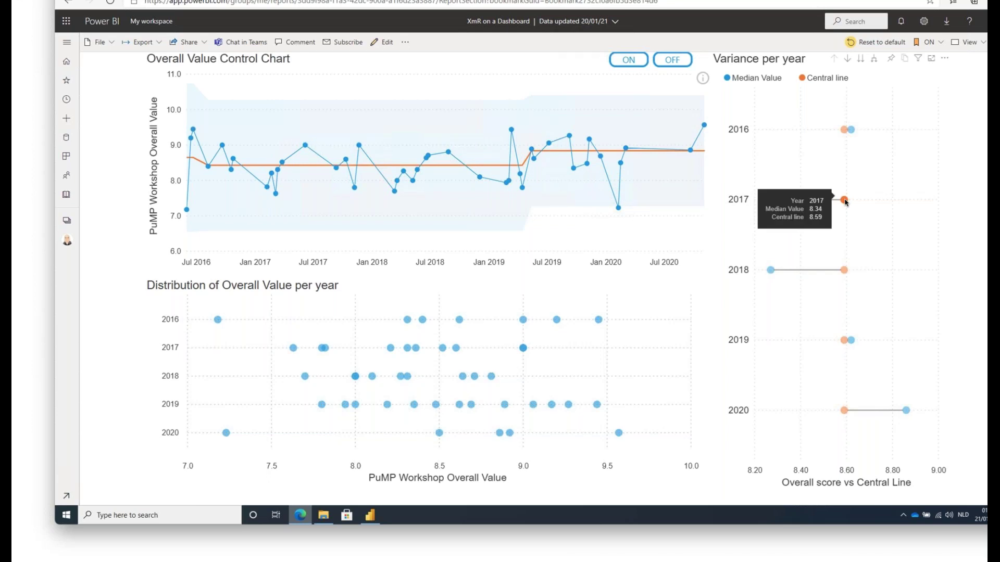
click(844, 201)
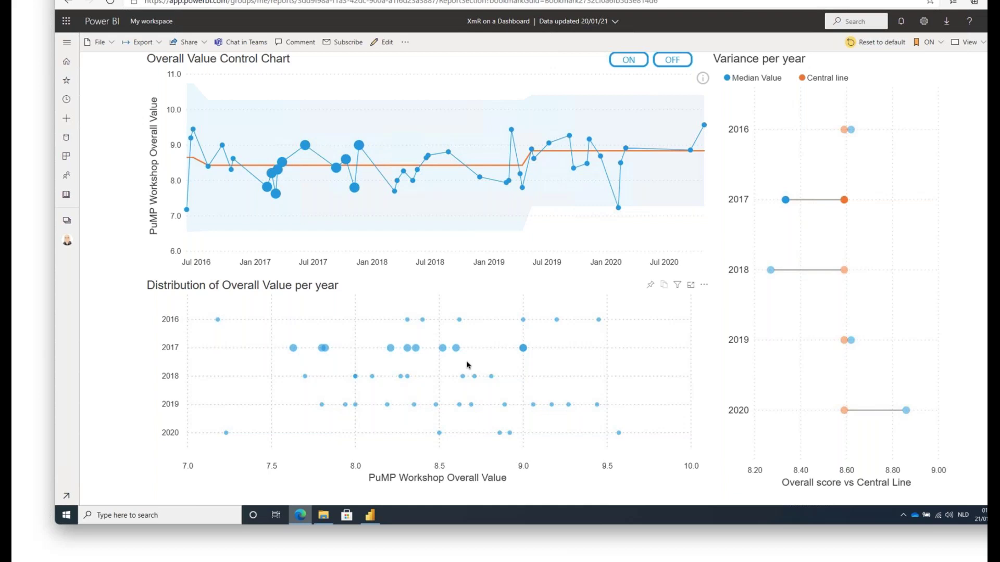
click(786, 200)
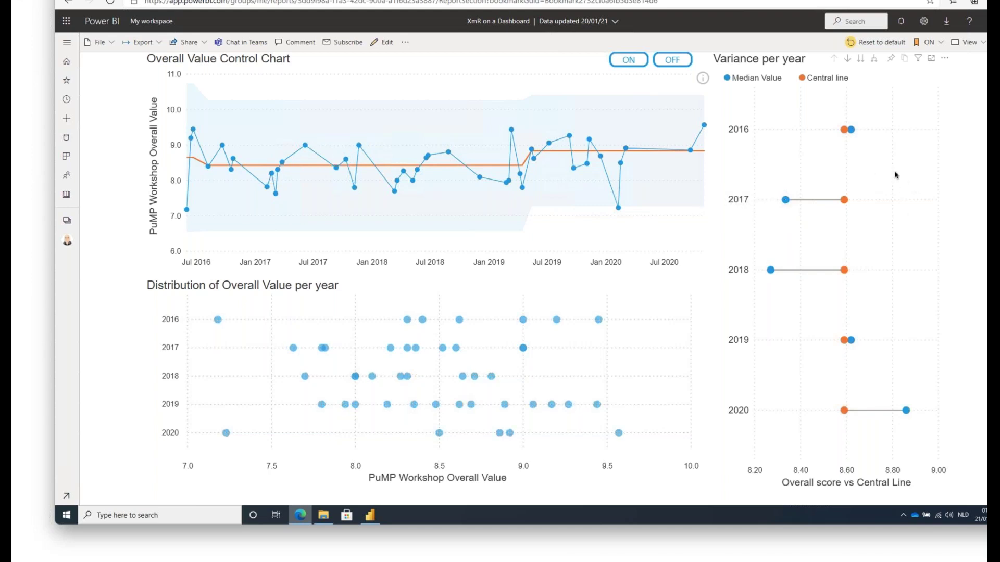
click(874, 58)
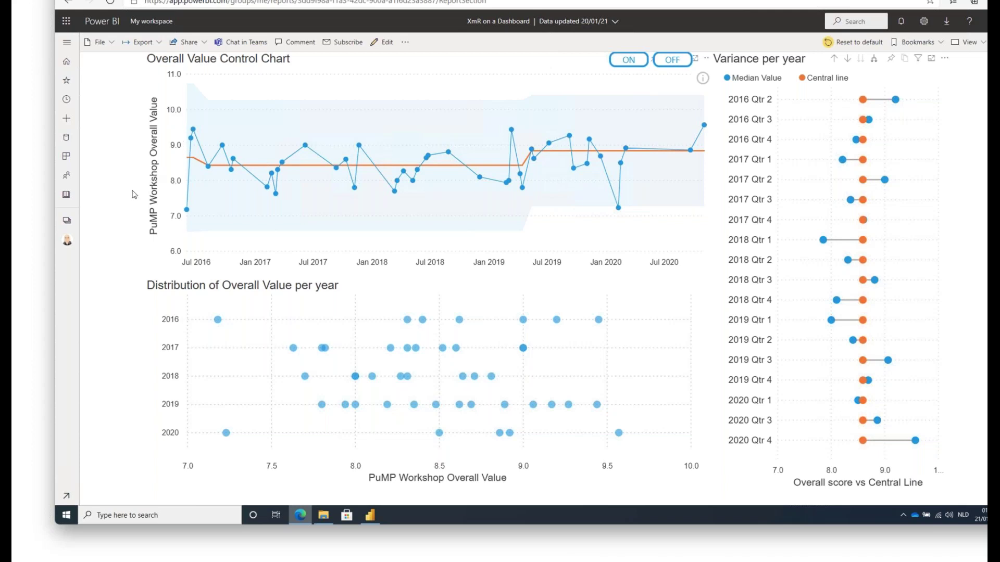
- Switch to Power BI Desktop and load the New Website Visits table from the XmR Chart Excel workbook in Documents
click(370, 519)
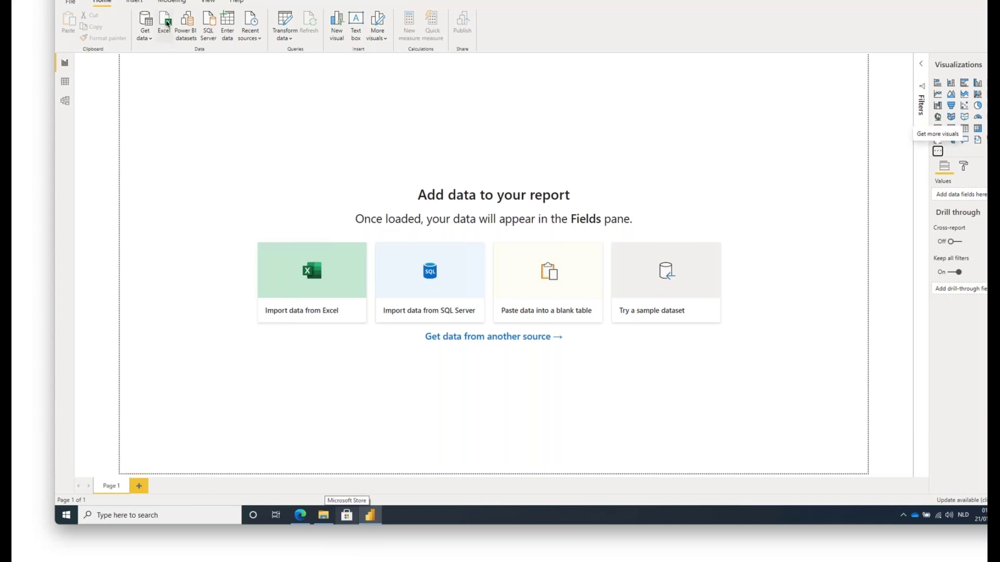
click(166, 23)
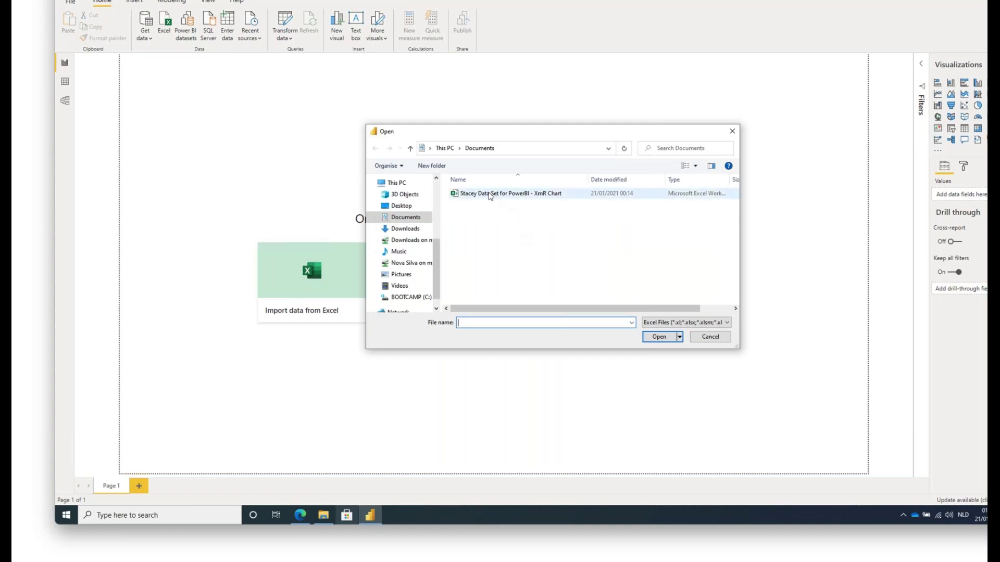
click(492, 195)
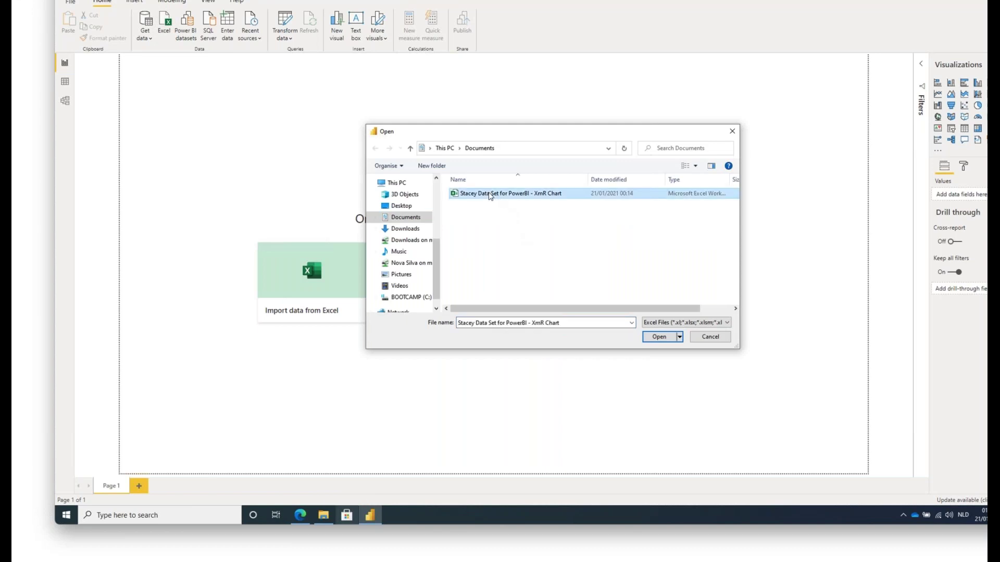
click(659, 337)
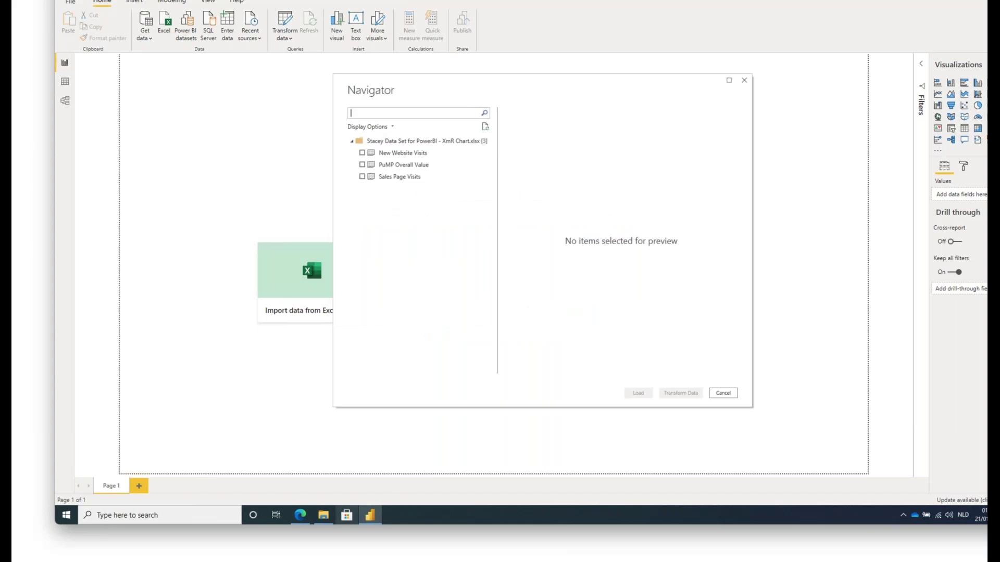
click(363, 153)
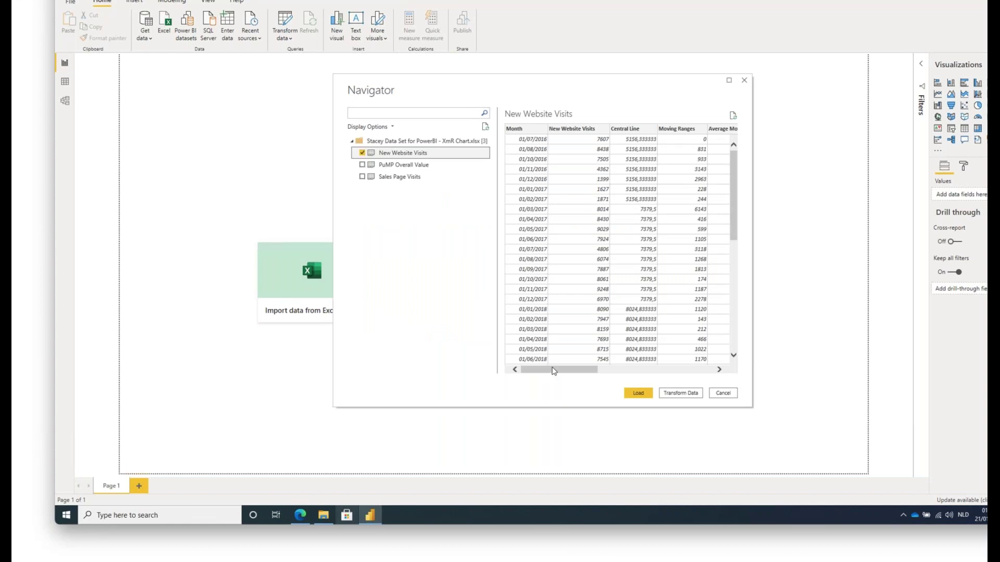
mouse_move(550, 371)
mouse_down()
mouse_move(674, 372)
mouse_move(538, 378)
mouse_up()
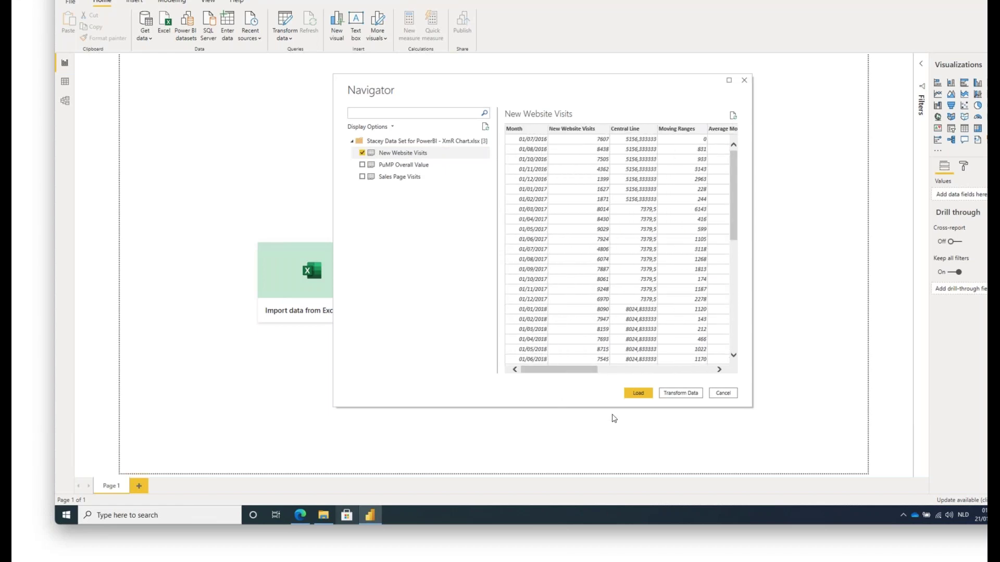
click(639, 394)
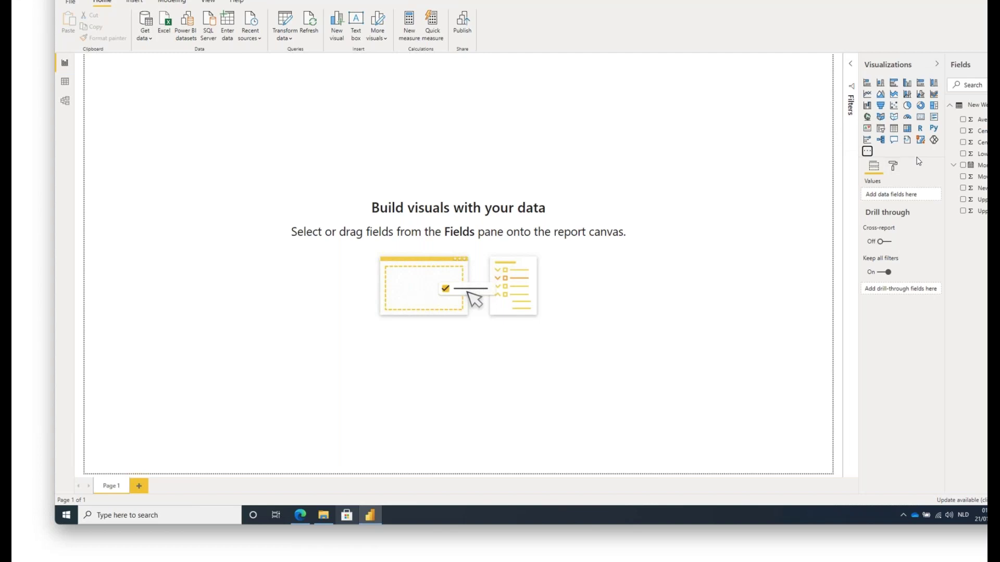
- Search the AppSource visuals for "nova silva"
click(867, 152)
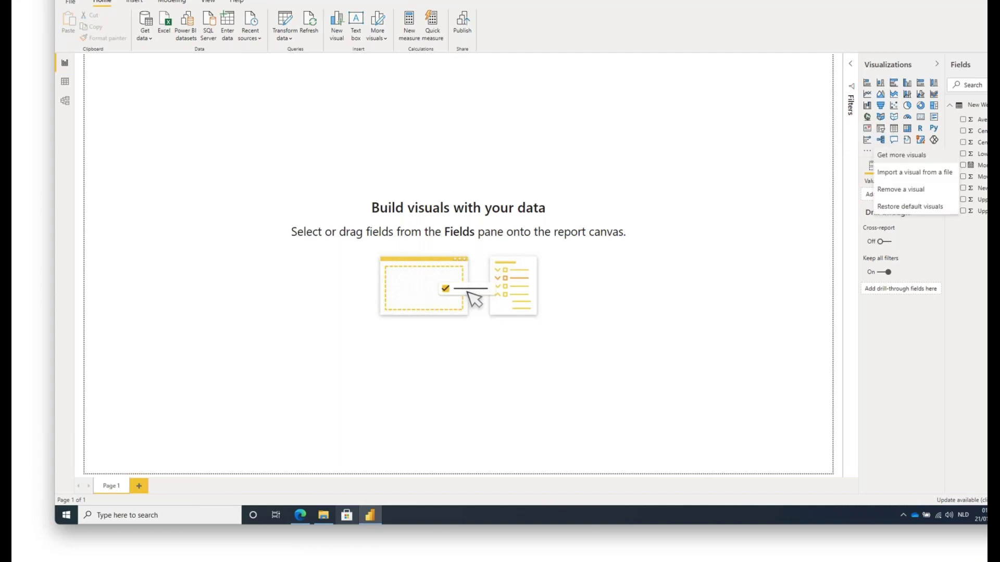
click(897, 155)
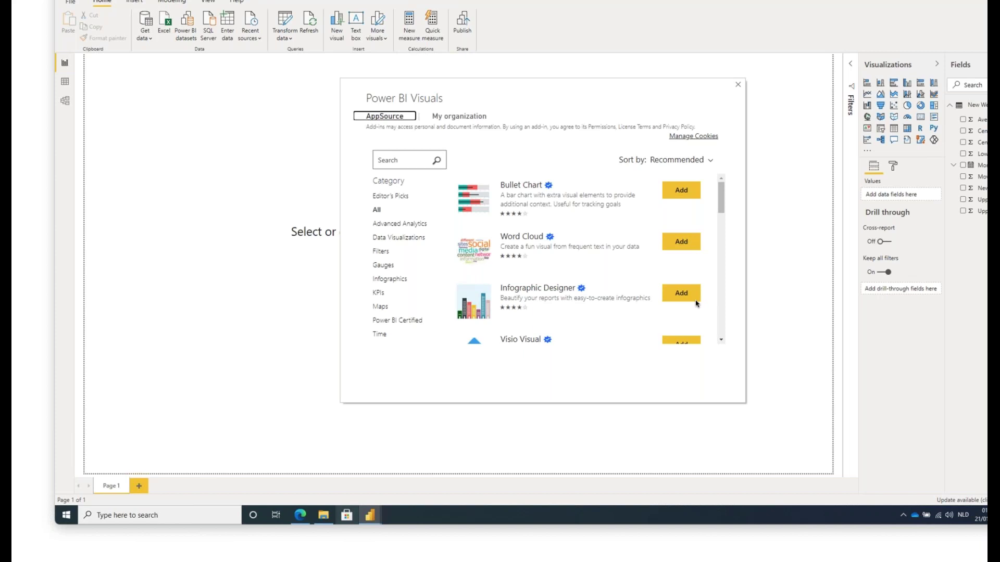
click(407, 161)
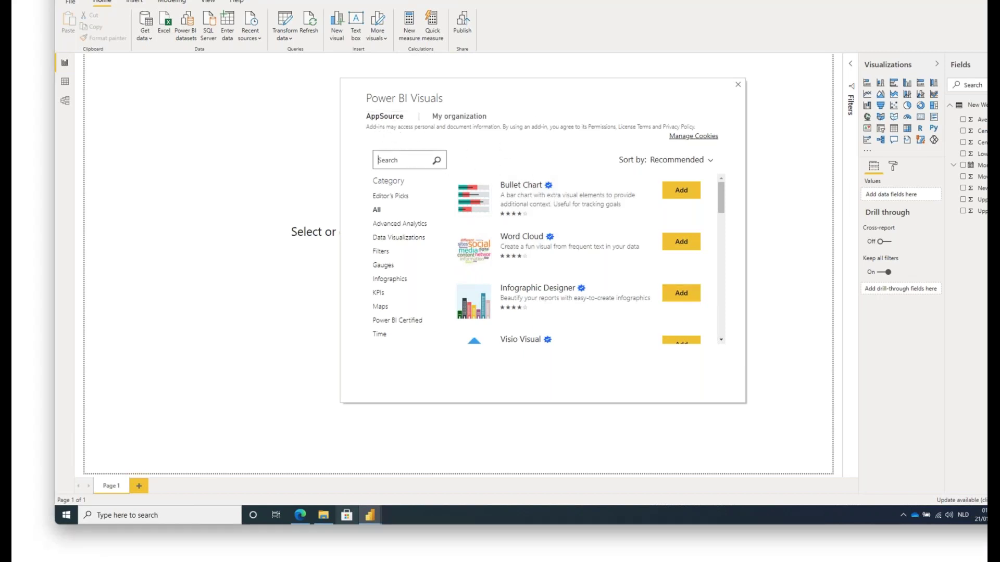
text(nova silva)
key(Return)
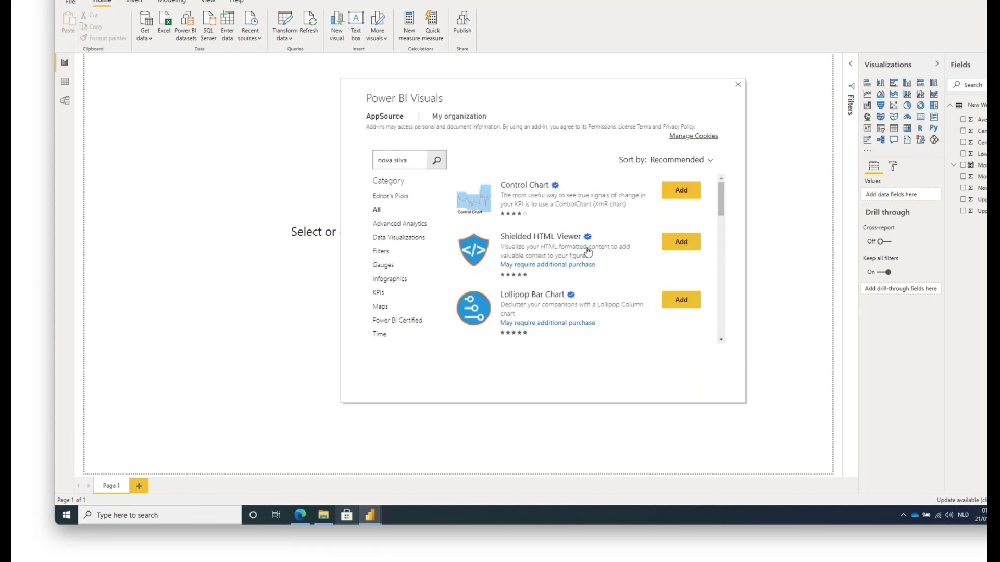
- Import the Control Chart XmR custom visual into the report
scroll(639, 245, down, 1)
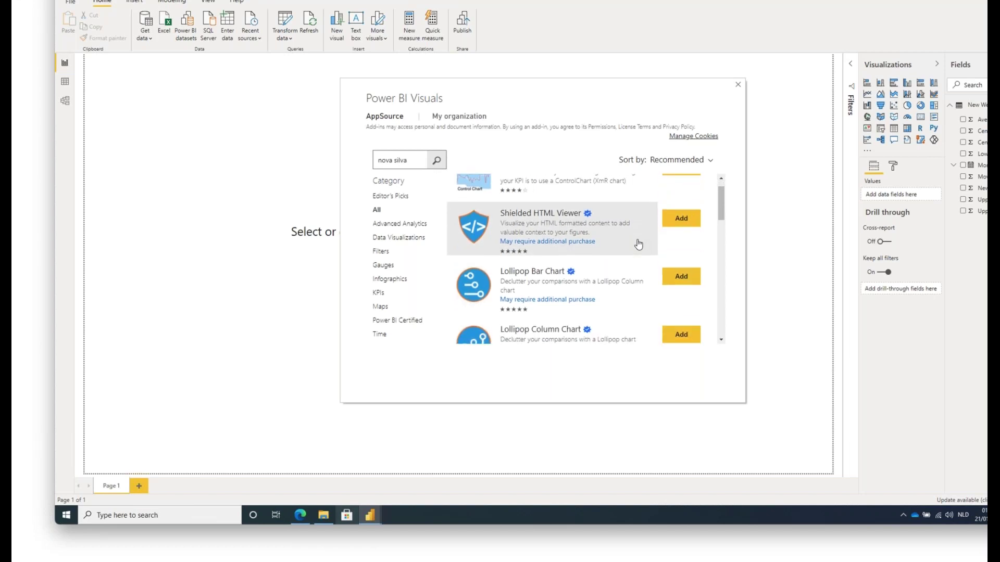
scroll(639, 244, down, 4)
scroll(639, 245, down, 3)
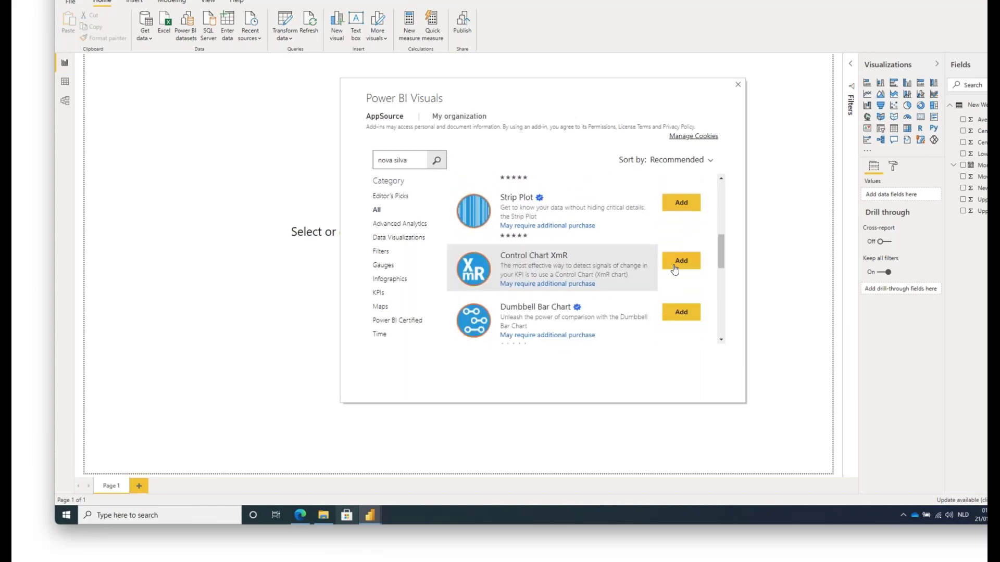
click(682, 266)
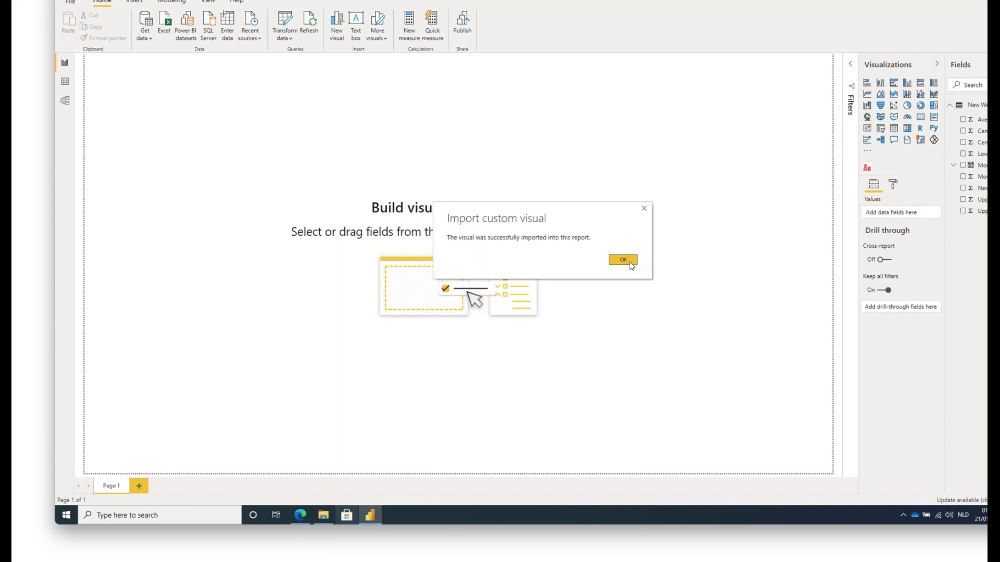
click(623, 260)
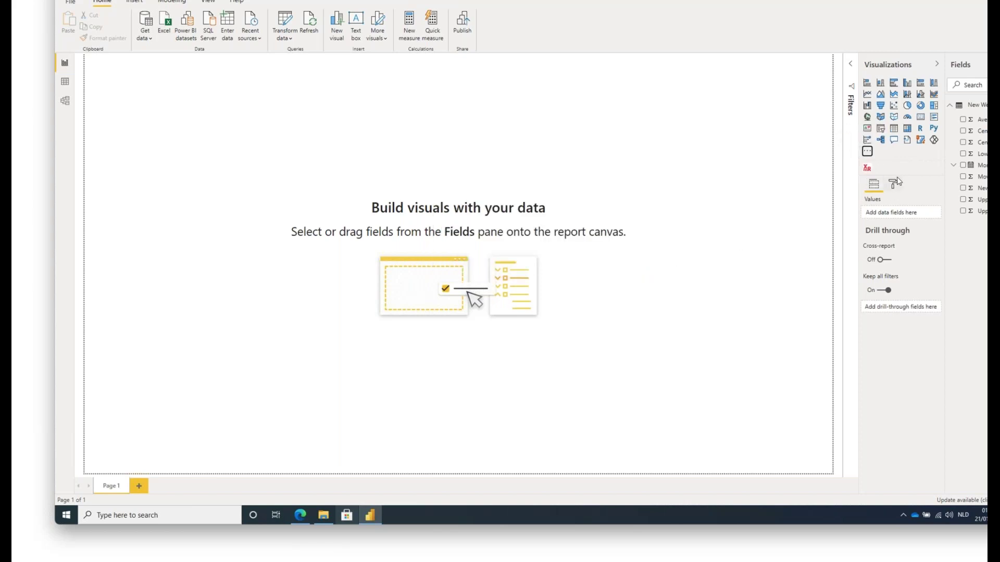
- Place an enlarged Control Chart XmR visual on the page with Month as the axis and New Website Visits as the actuals
click(867, 168)
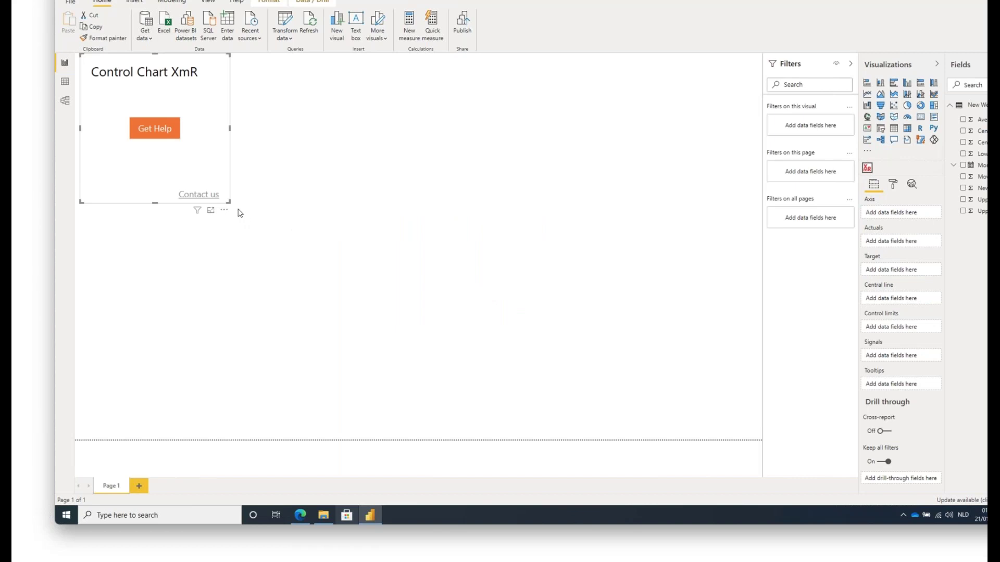
drag(228, 201, 620, 348)
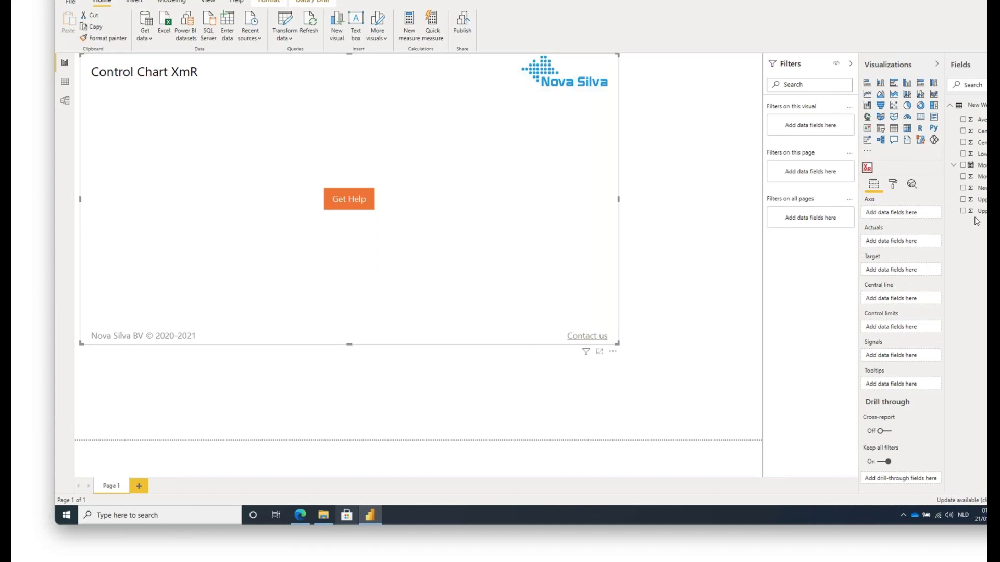
drag(982, 166, 904, 215)
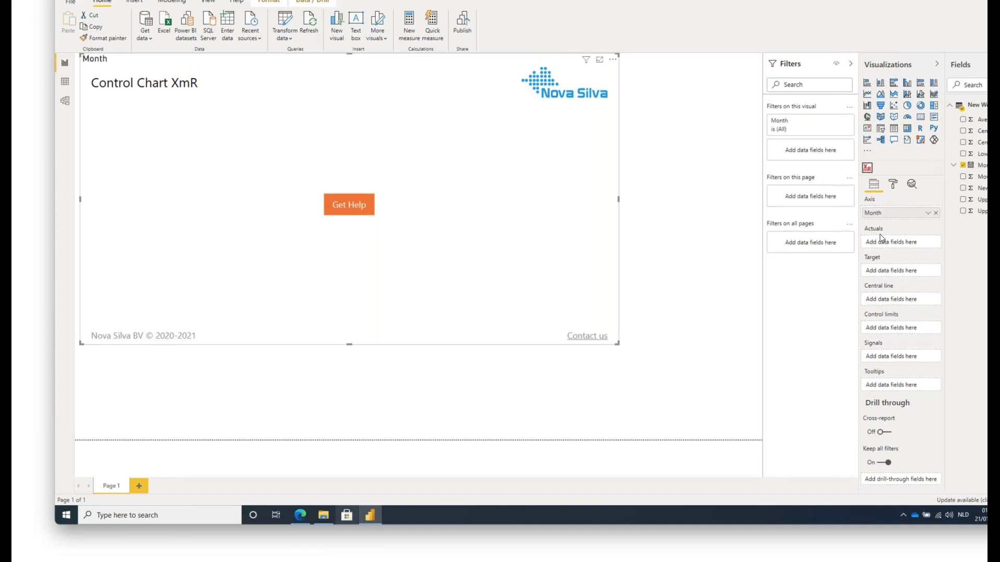
drag(973, 190, 907, 247)
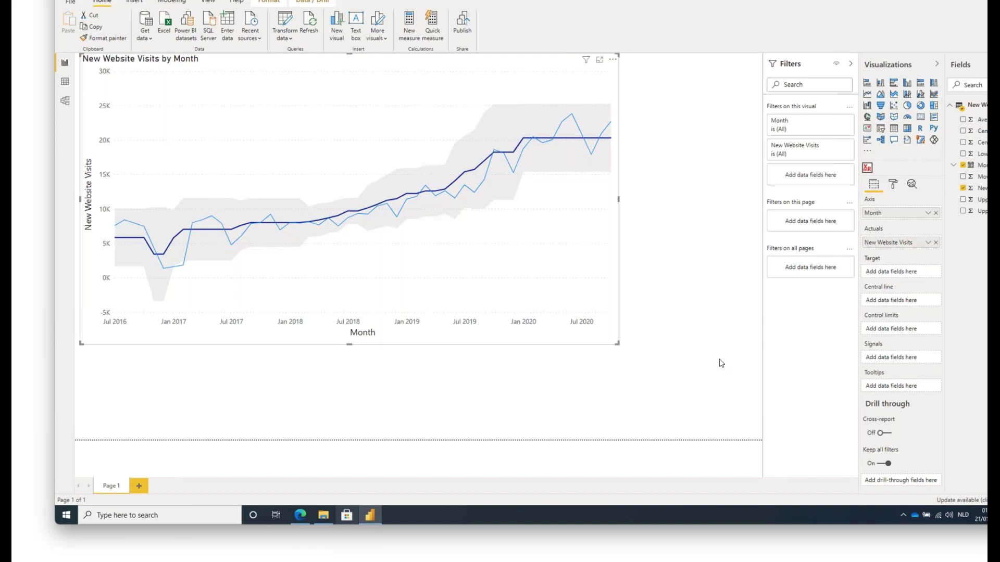
- Turn the control chart's Show MR option on and back off in its format settings
click(892, 184)
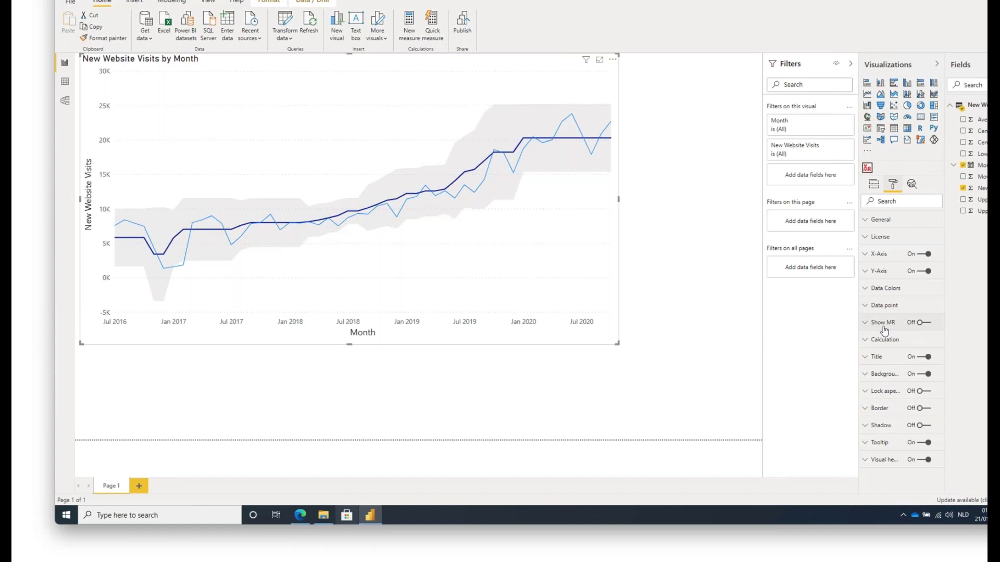
click(920, 324)
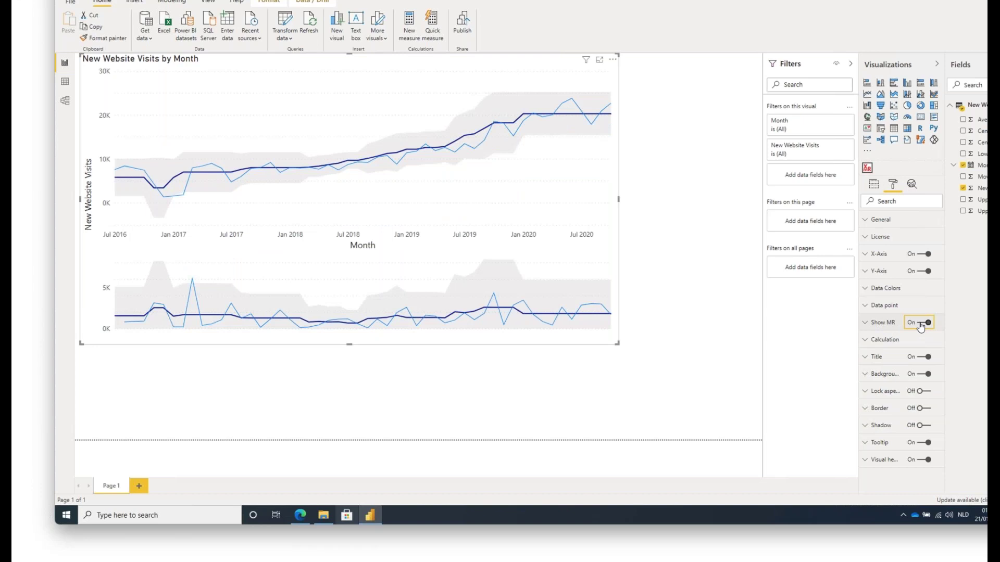
click(921, 325)
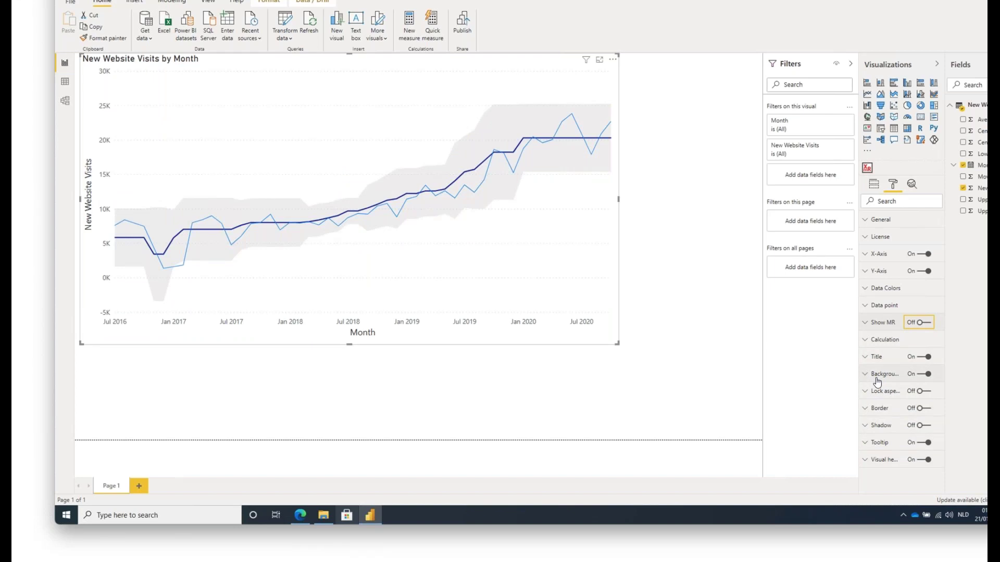
- Try the Day date type on the control chart's X-axis and set it back to Month
click(864, 258)
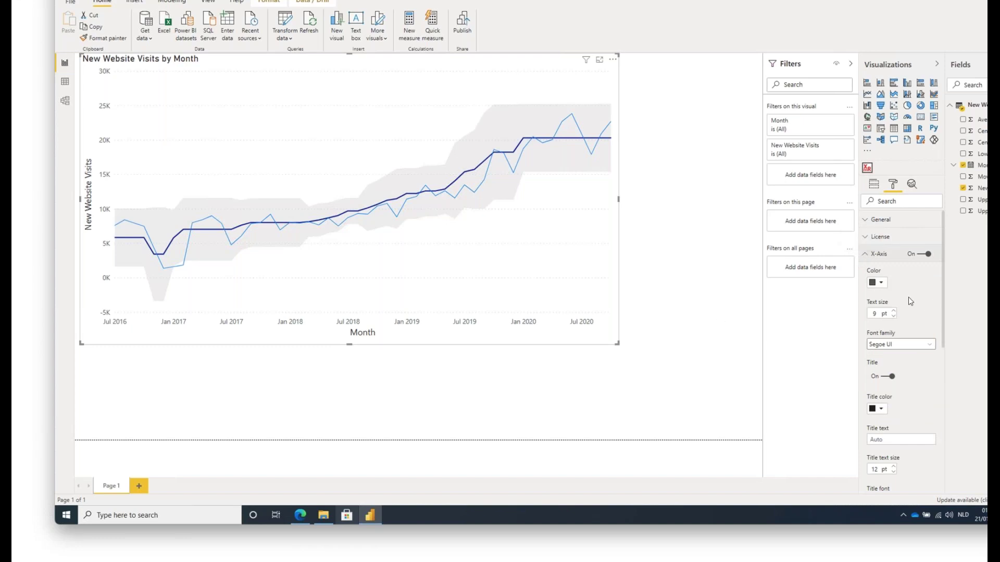
scroll(908, 297, down, 5)
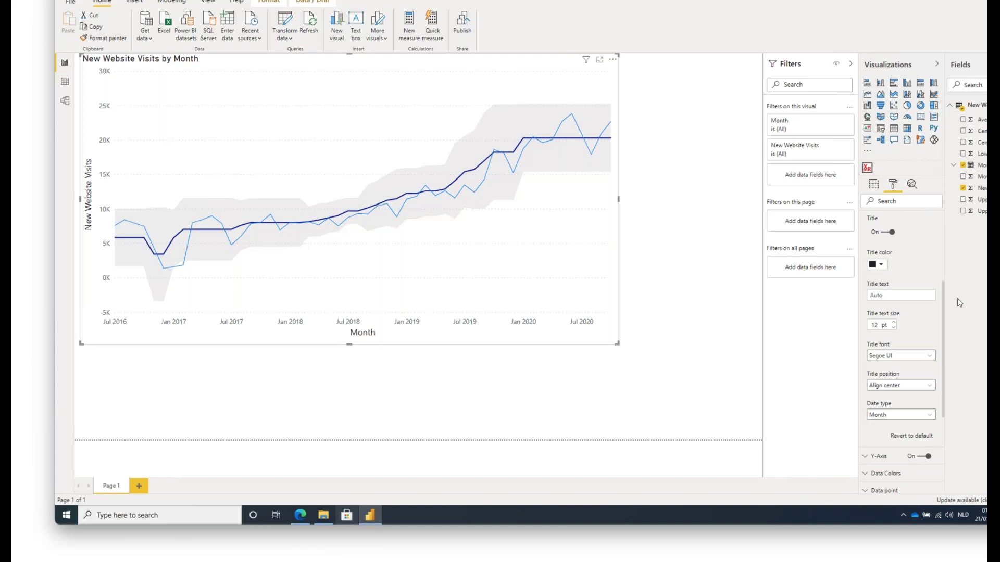
click(930, 416)
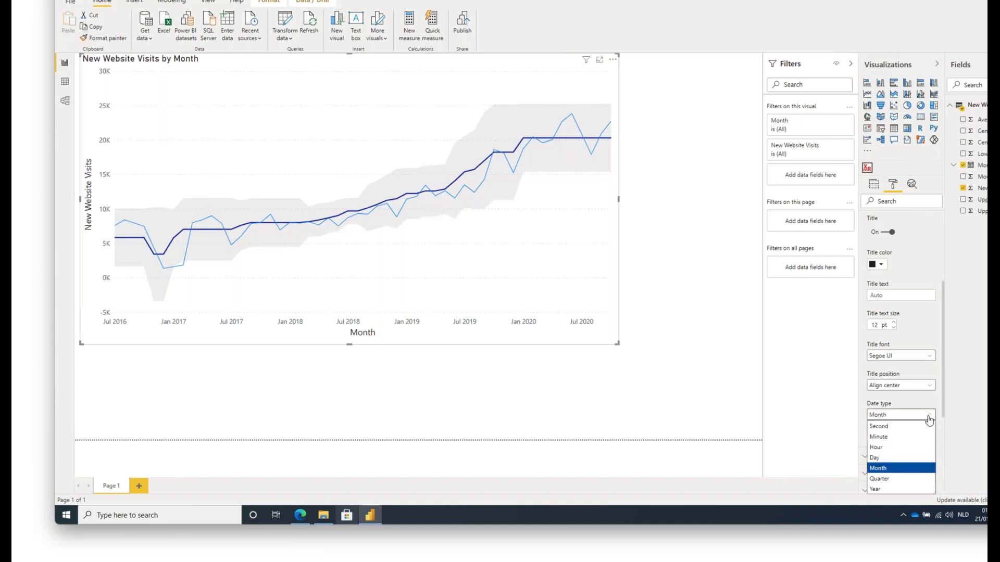
click(884, 459)
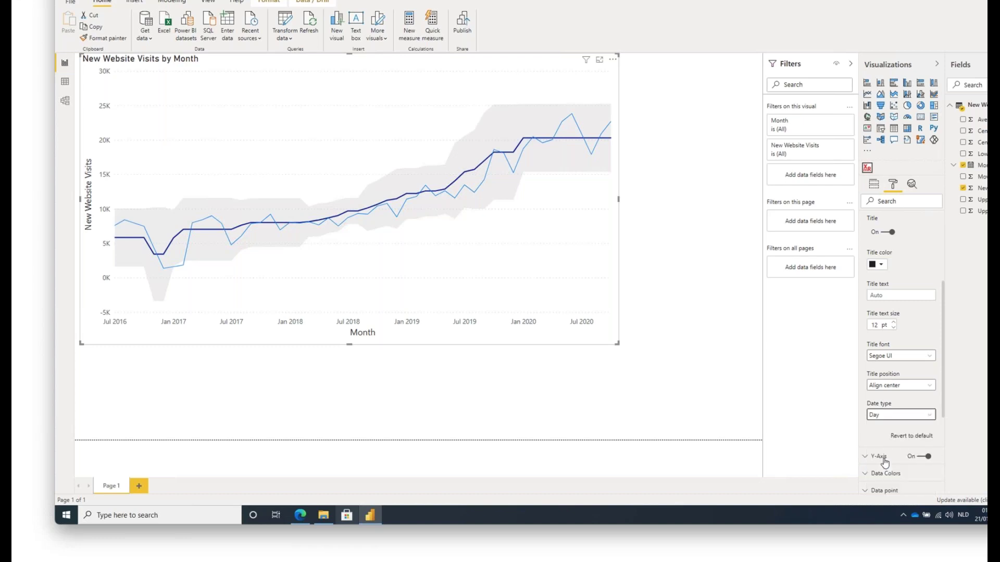
click(926, 417)
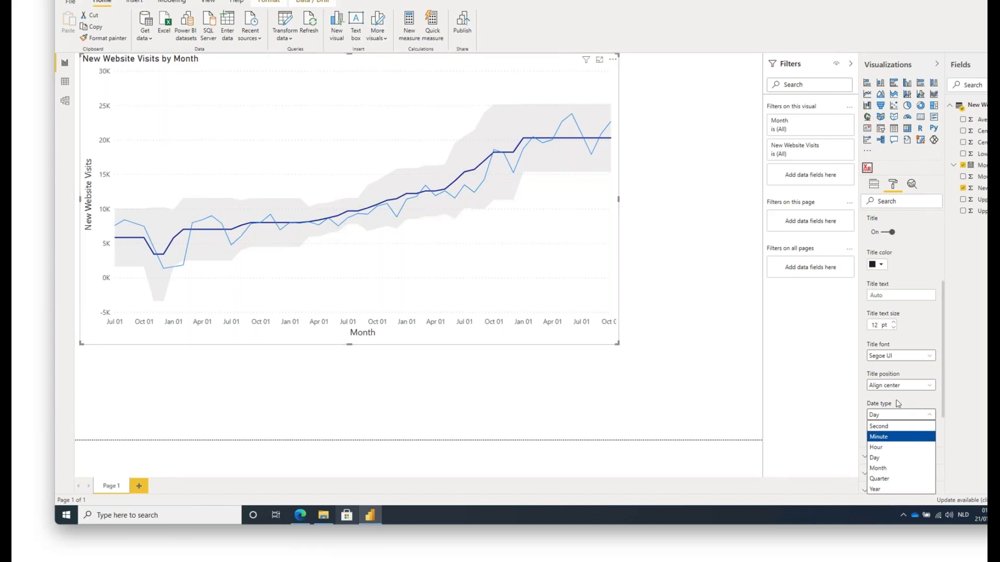
click(885, 468)
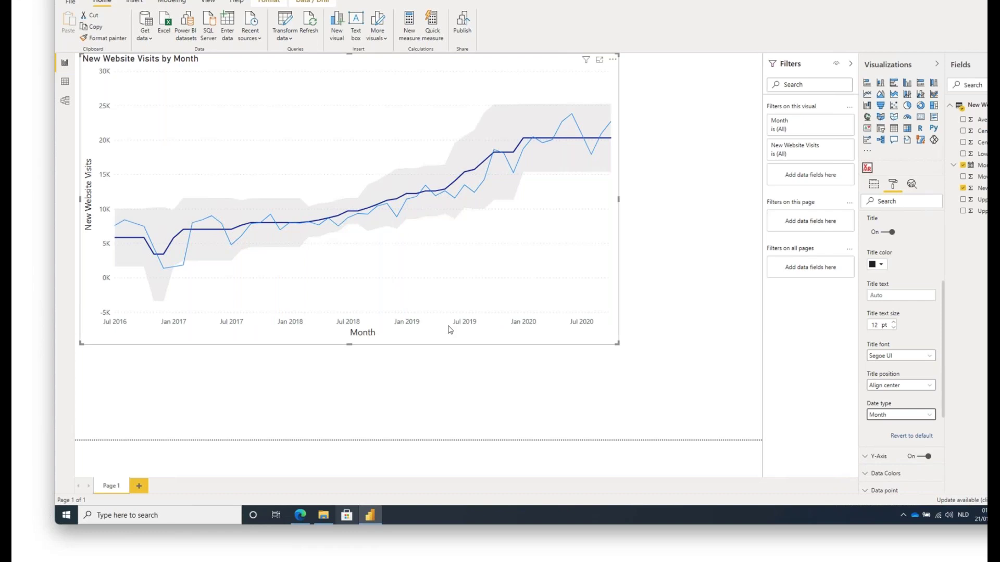
mouse_move(367, 206)
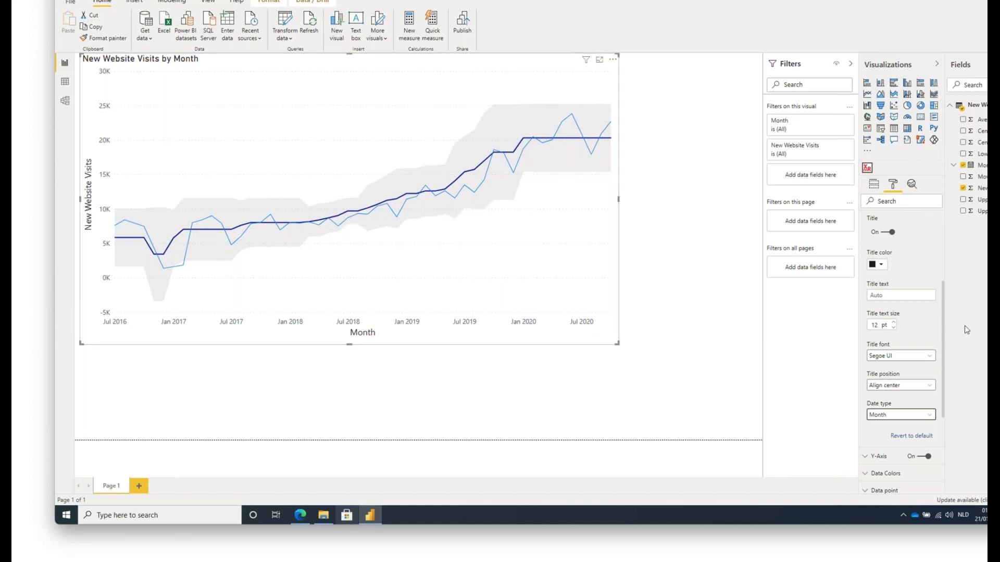
scroll(902, 274, up, 4)
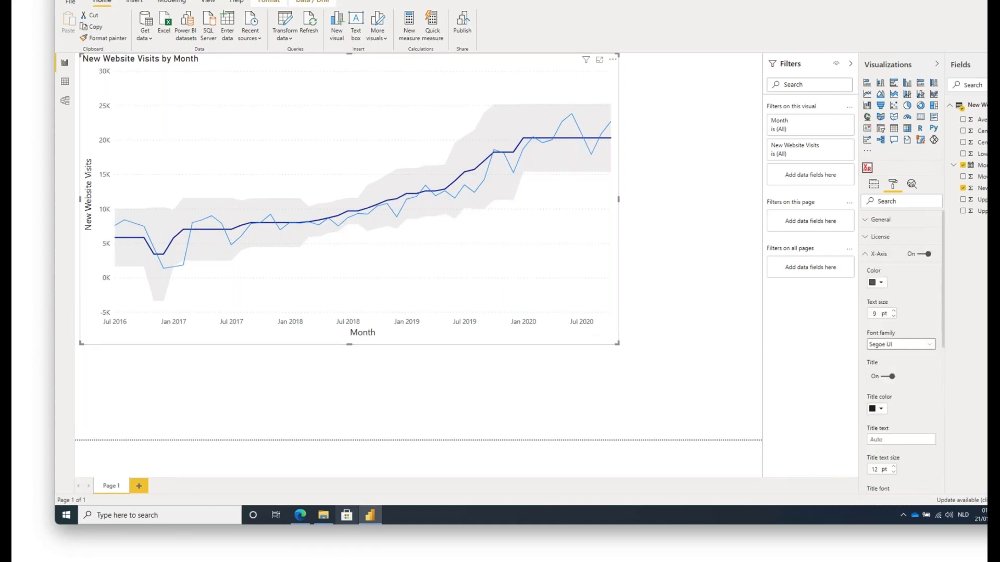
click(864, 255)
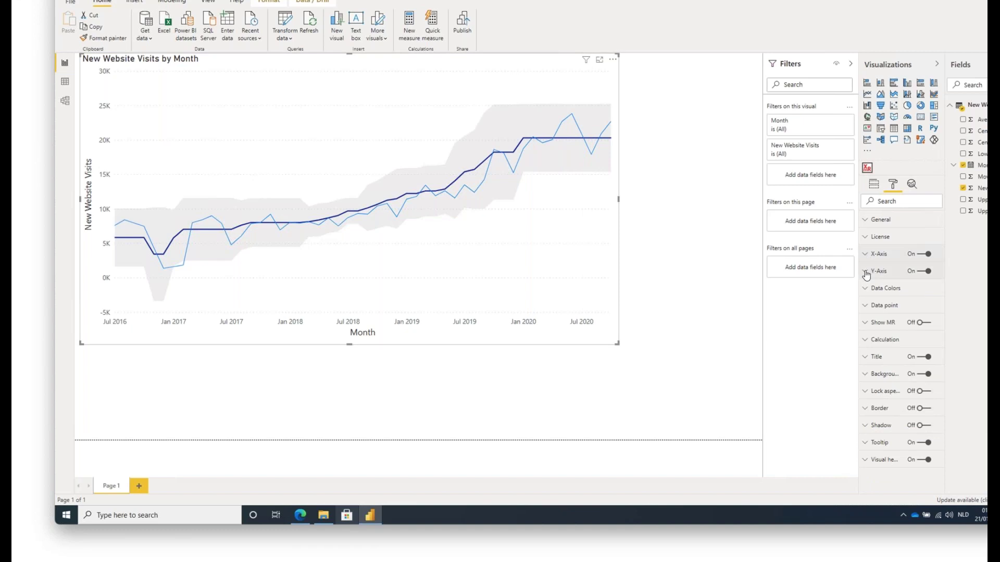
- Try a Y-axis start of 0 on the control chart and reset the start to Auto
click(865, 272)
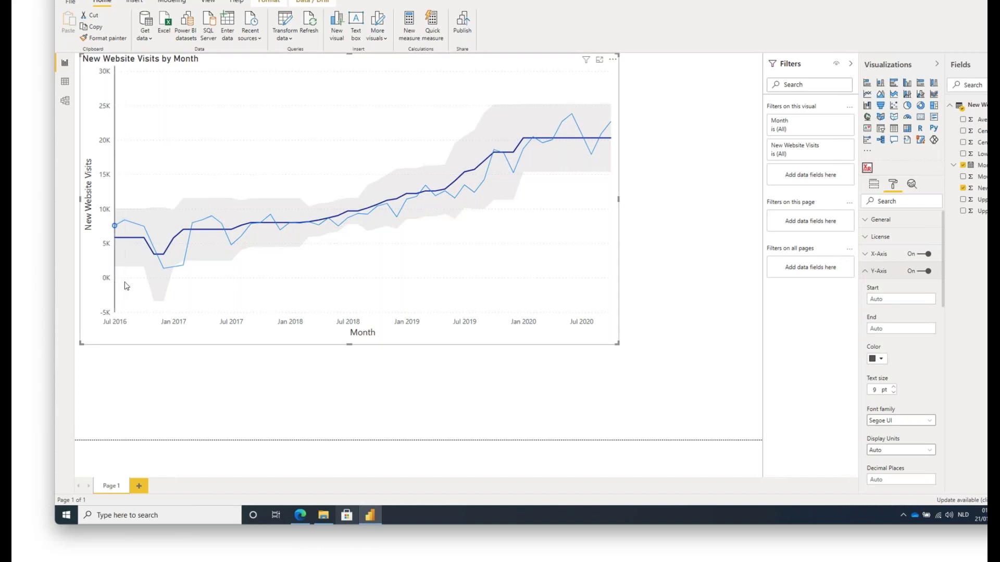
click(883, 298)
text(0)
key(Tab)
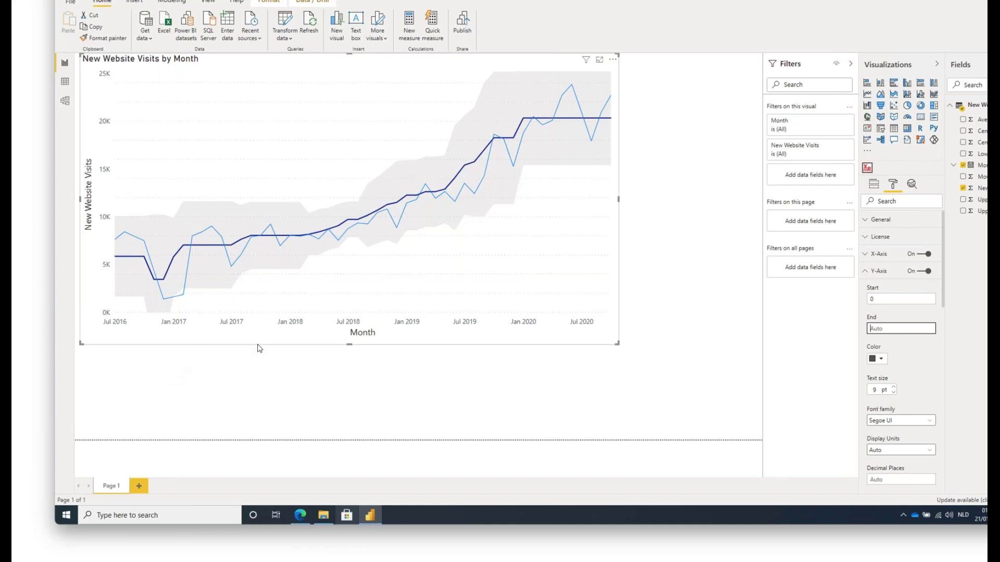
click(884, 299)
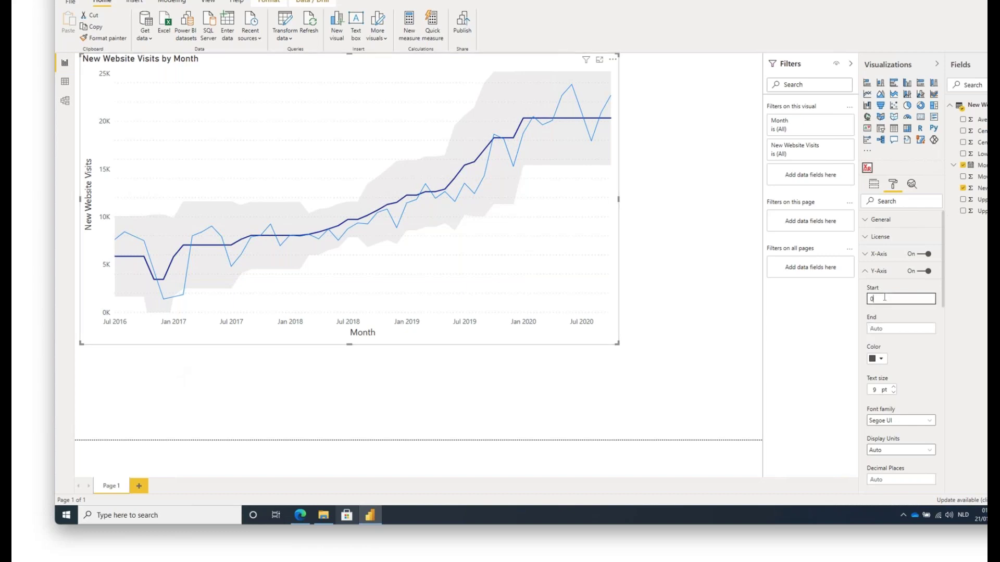
key(BackSpace)
key(Tab)
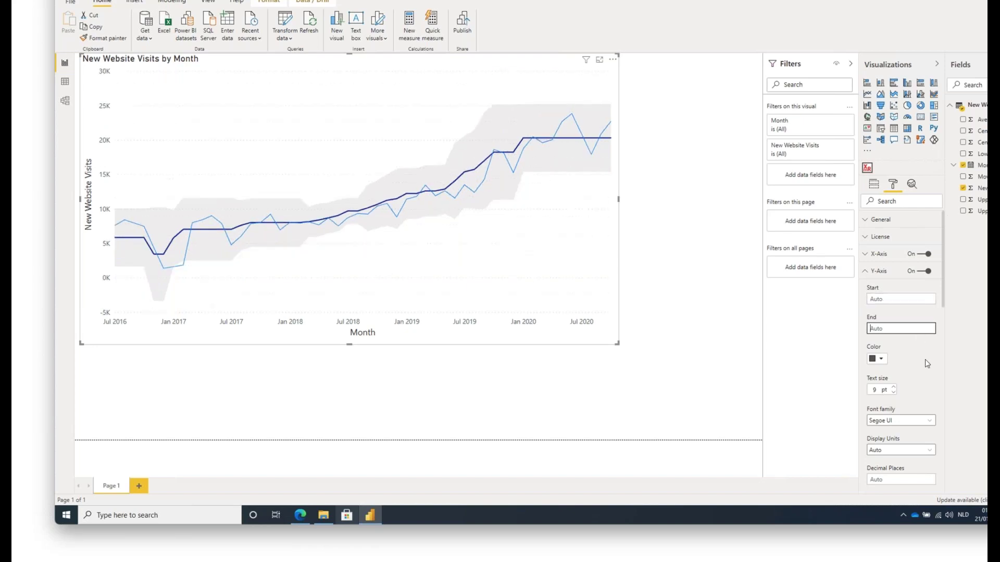
- Turn the control chart's Y-axis gridlines off and back on
scroll(927, 364, down, 1)
scroll(927, 364, down, 5)
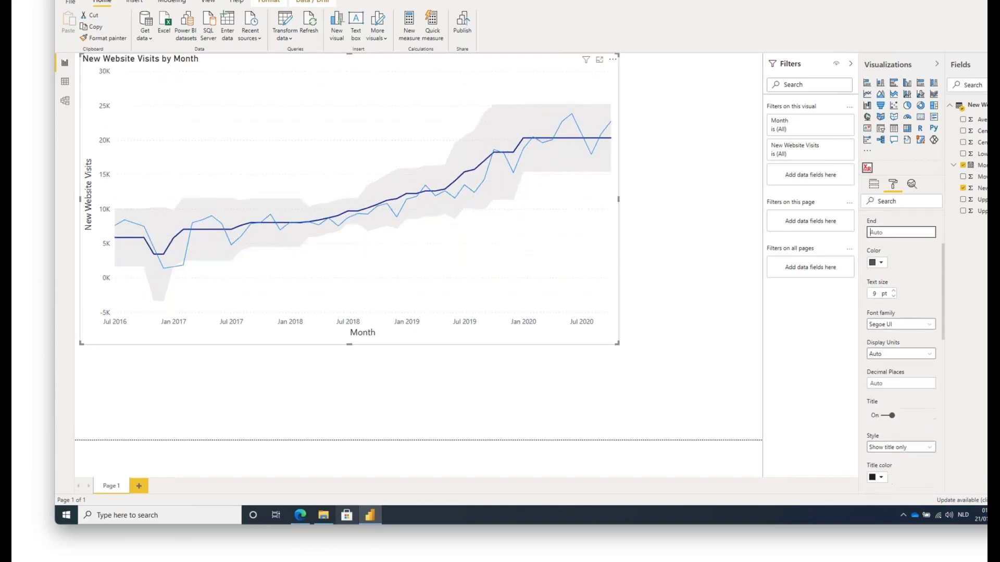
scroll(926, 364, down, 3)
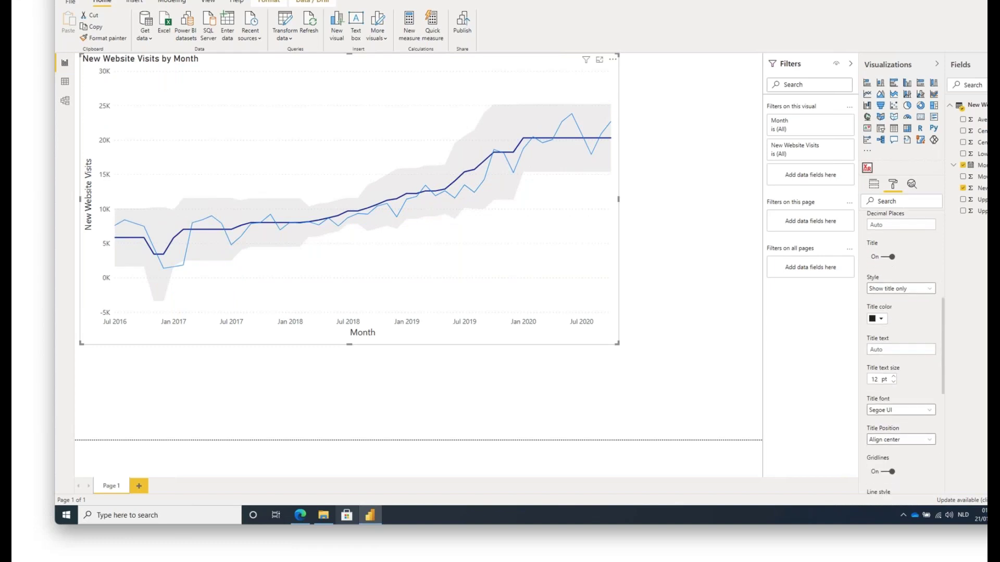
scroll(905, 354, down, 1)
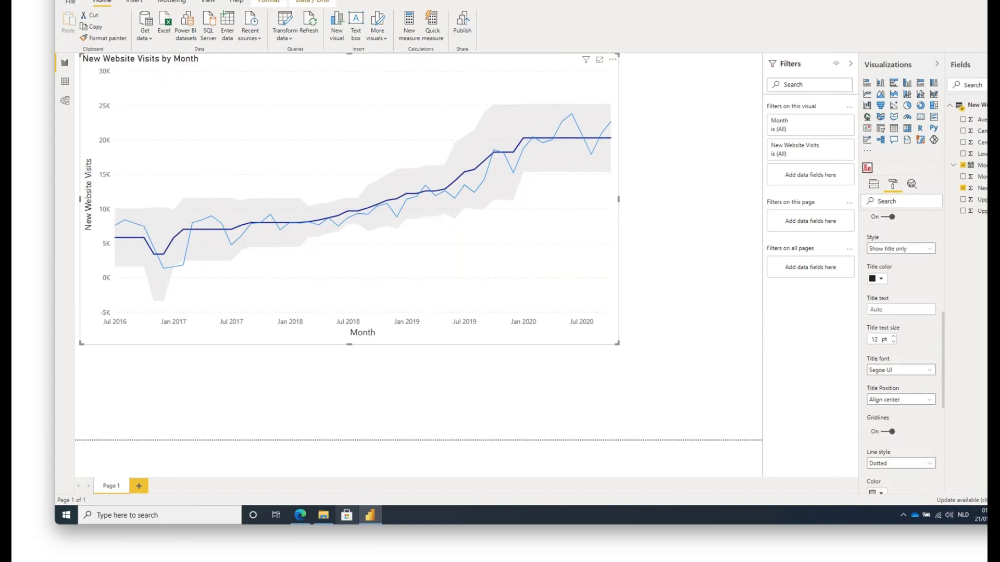
scroll(921, 367, down, 1)
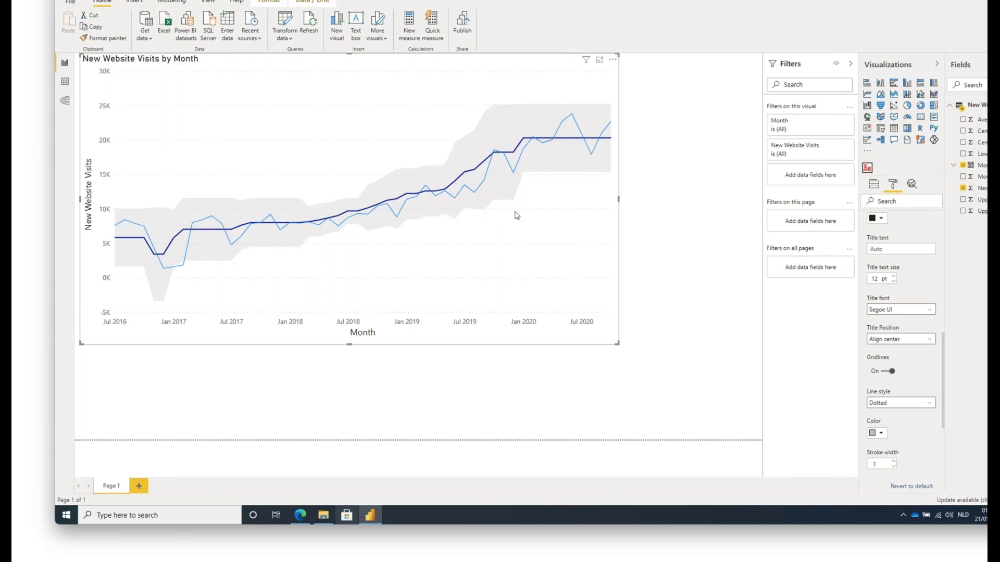
click(884, 372)
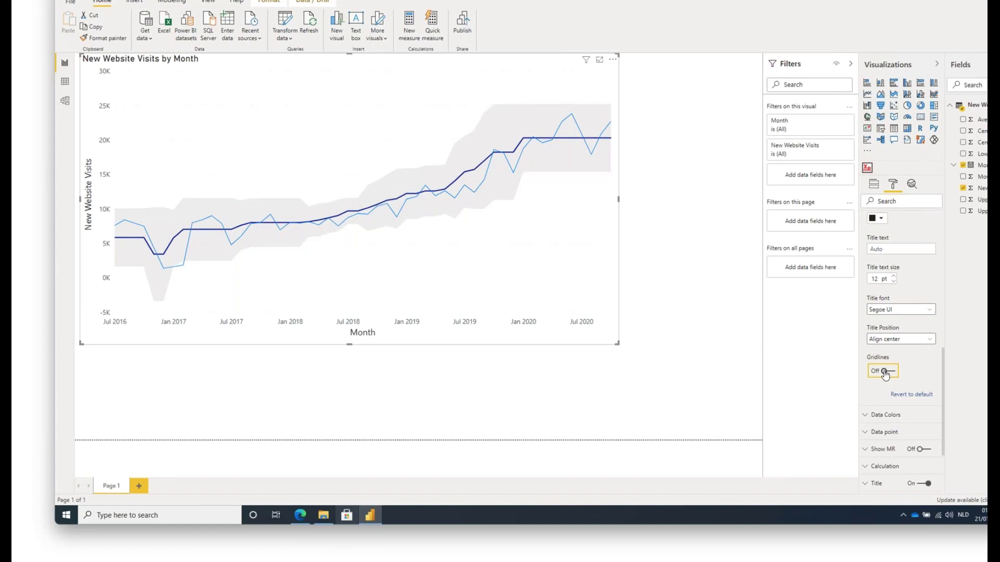
click(884, 372)
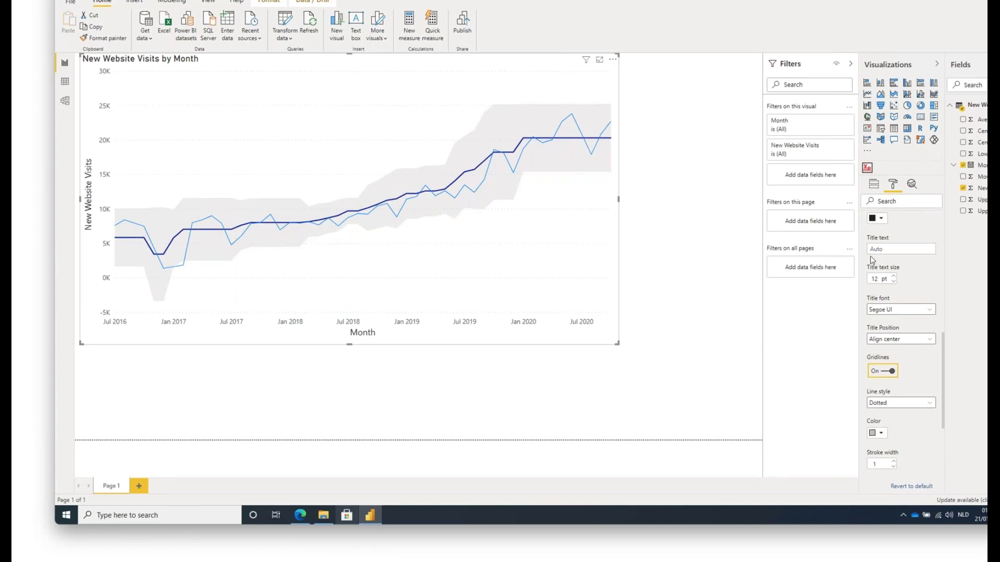
scroll(922, 283, up, 6)
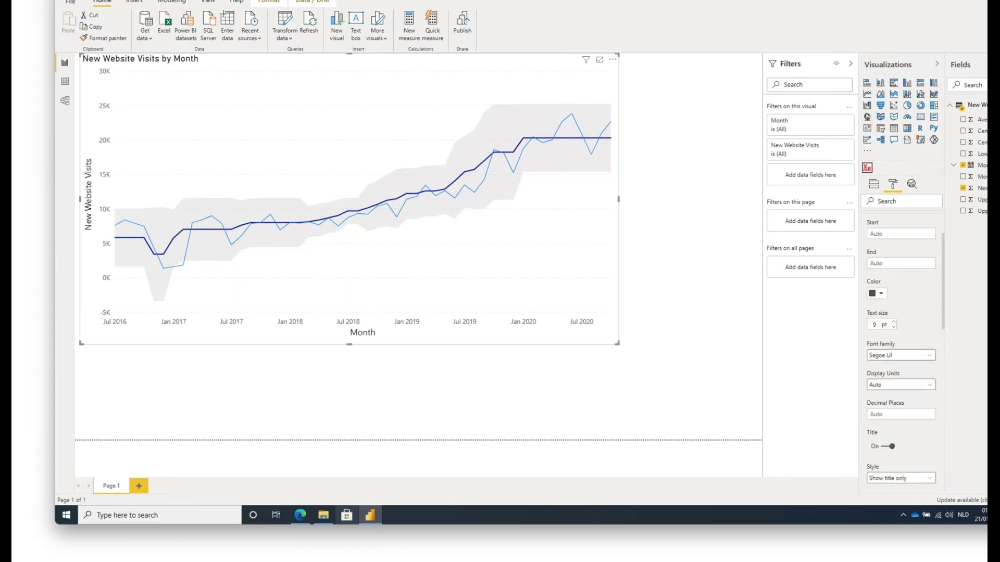
click(874, 272)
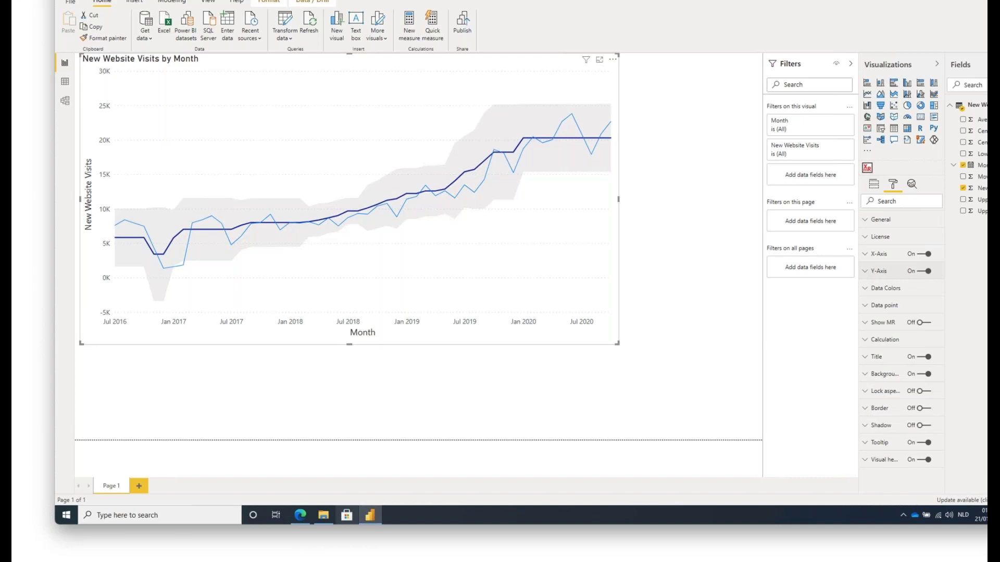
- Try three other report themes on the control chart's data colors and restore the Default theme
click(866, 289)
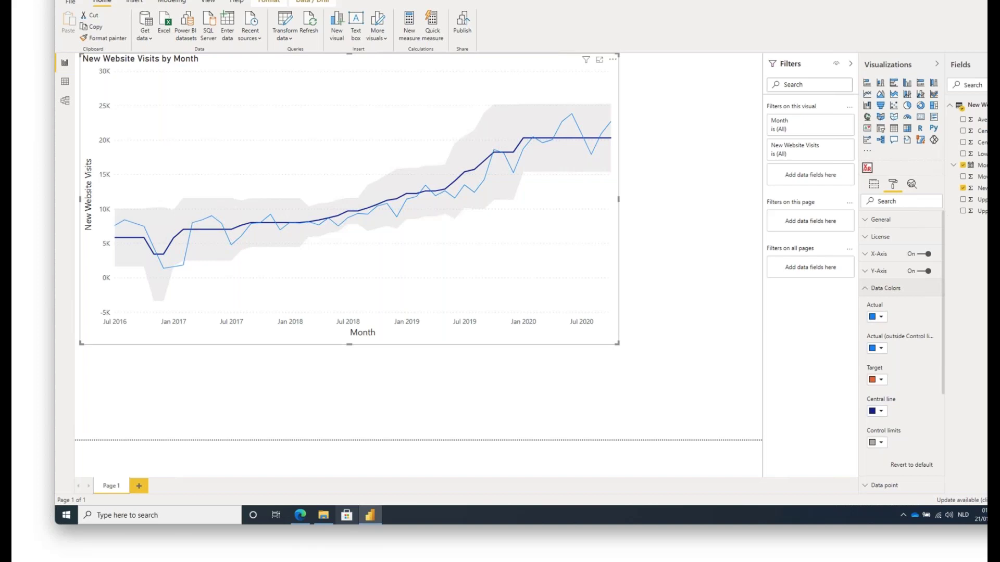
click(207, 3)
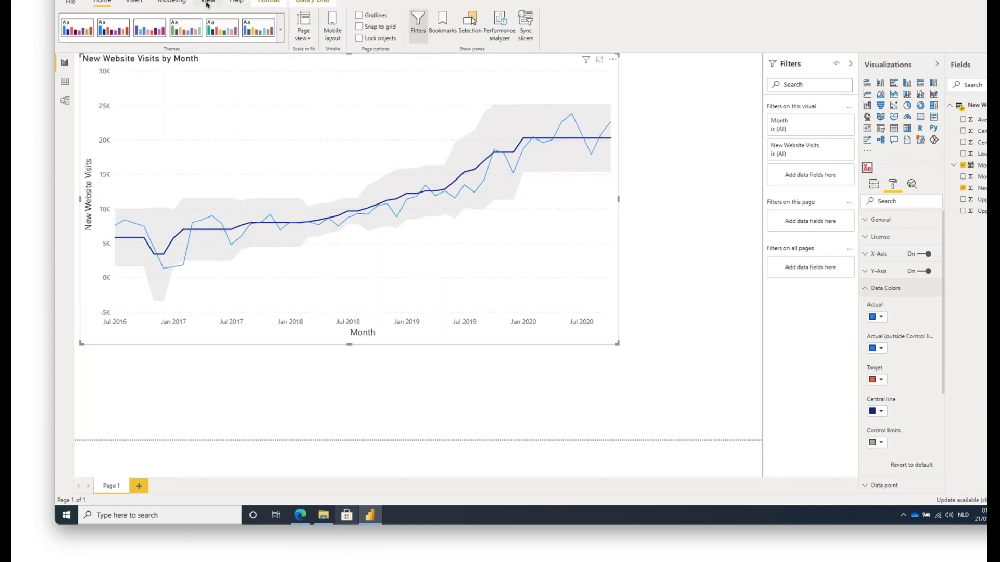
click(279, 35)
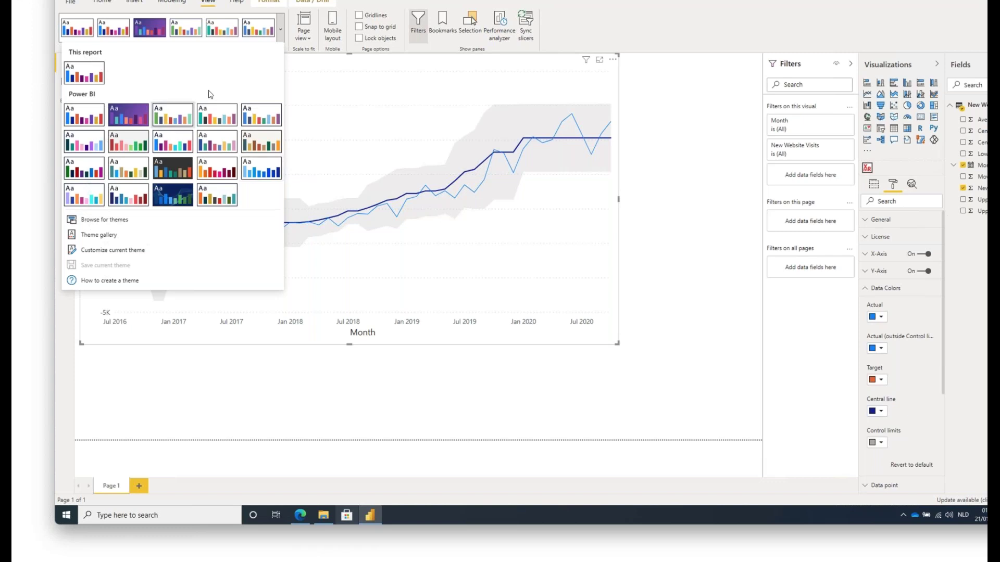
click(176, 148)
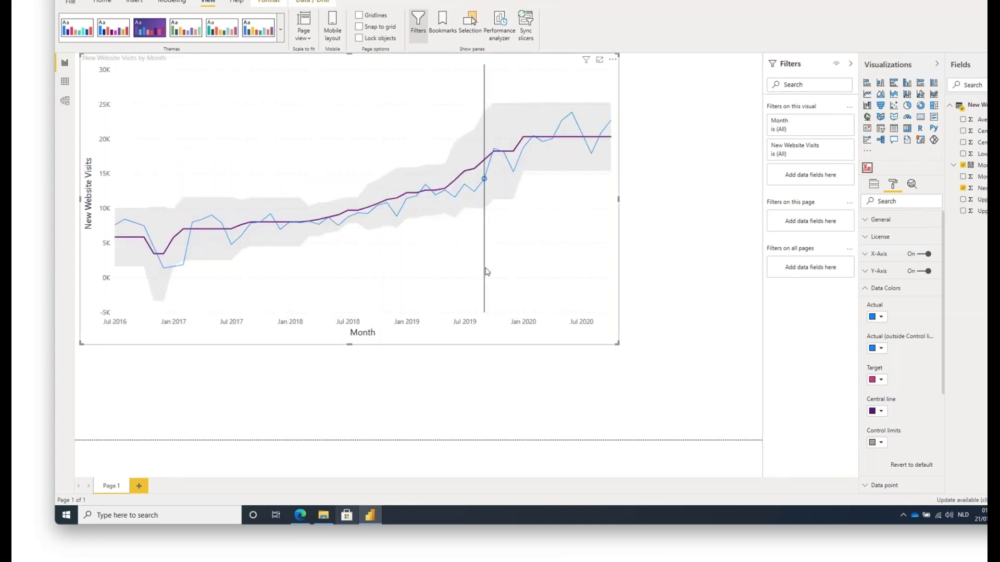
click(281, 38)
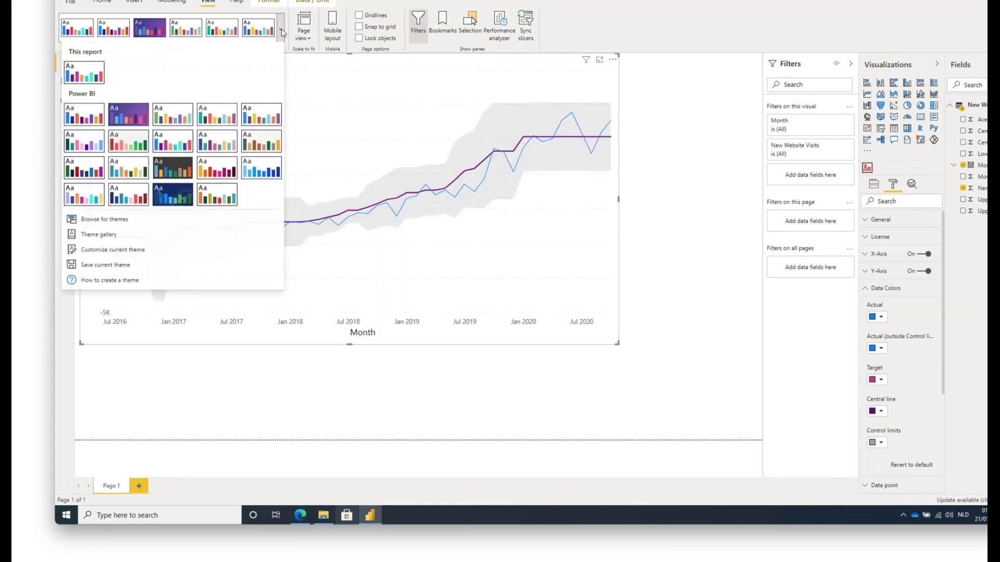
click(261, 168)
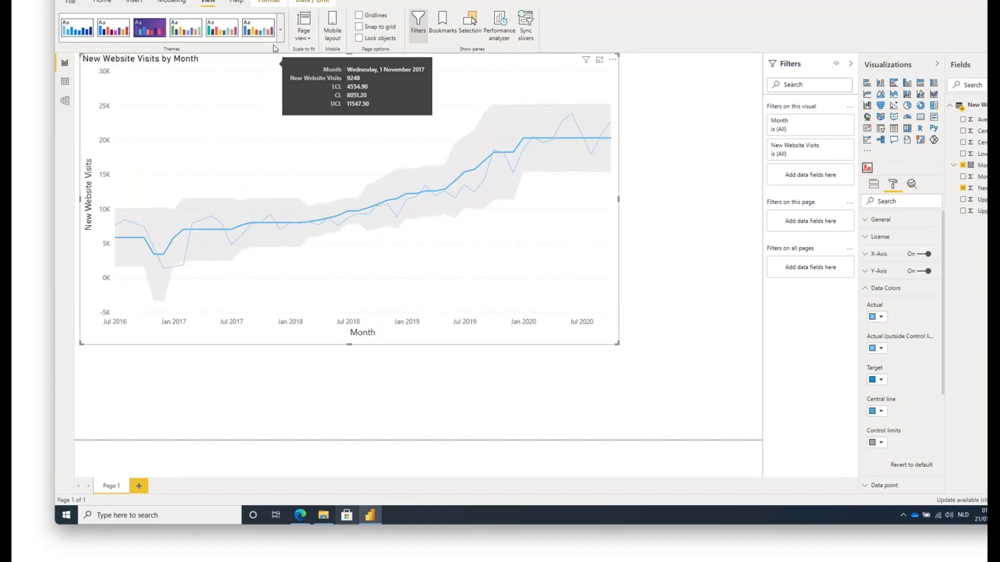
click(281, 31)
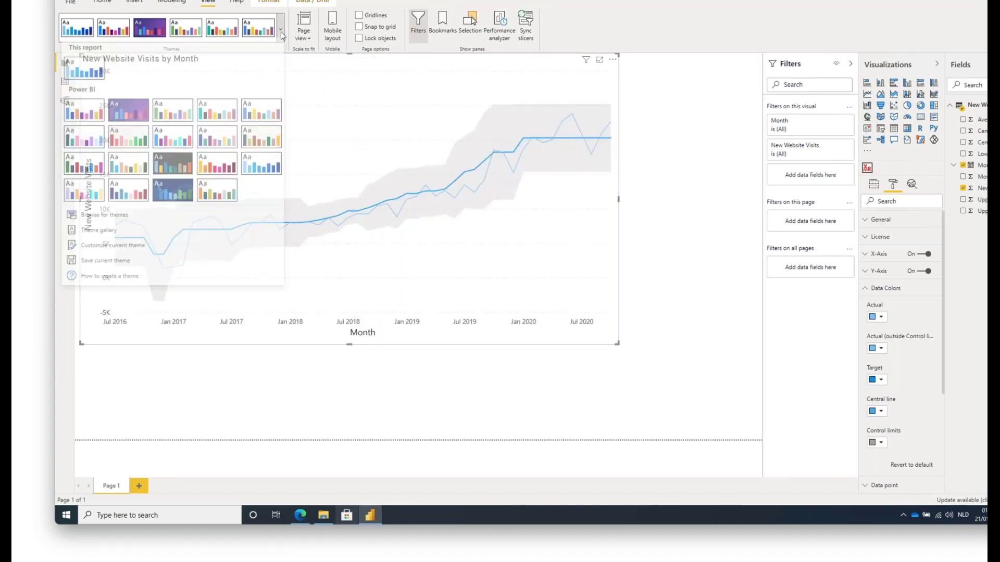
click(260, 138)
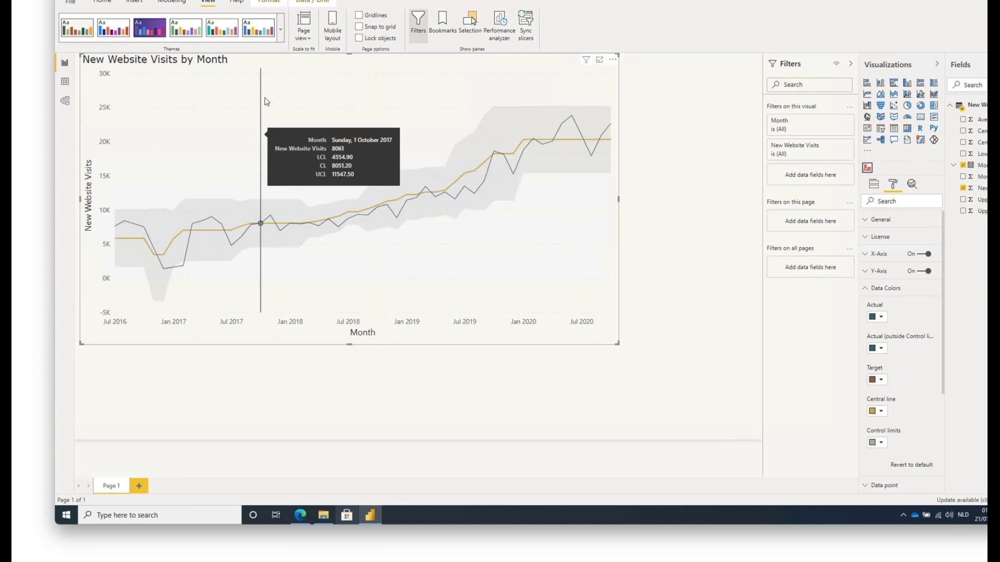
click(282, 31)
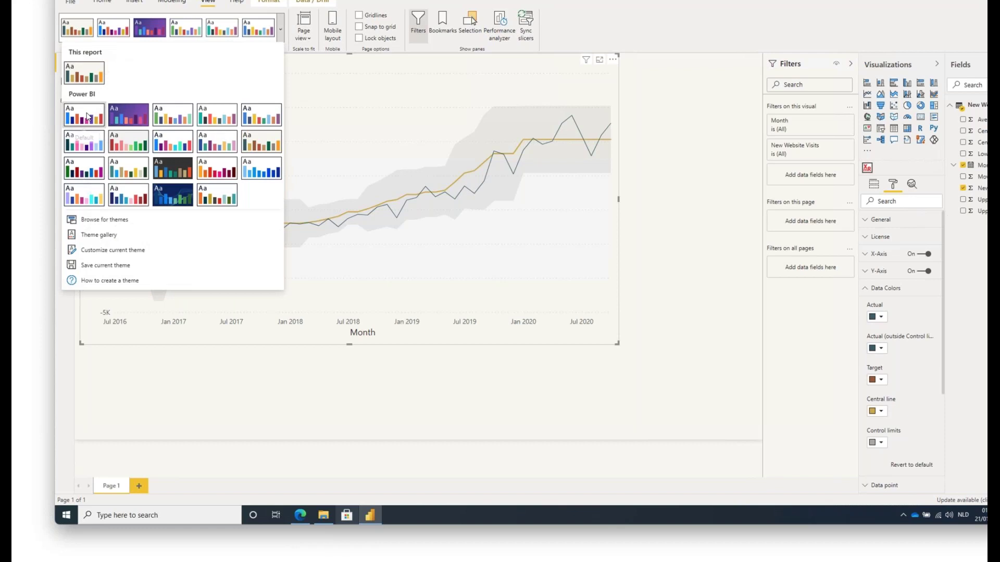
click(87, 116)
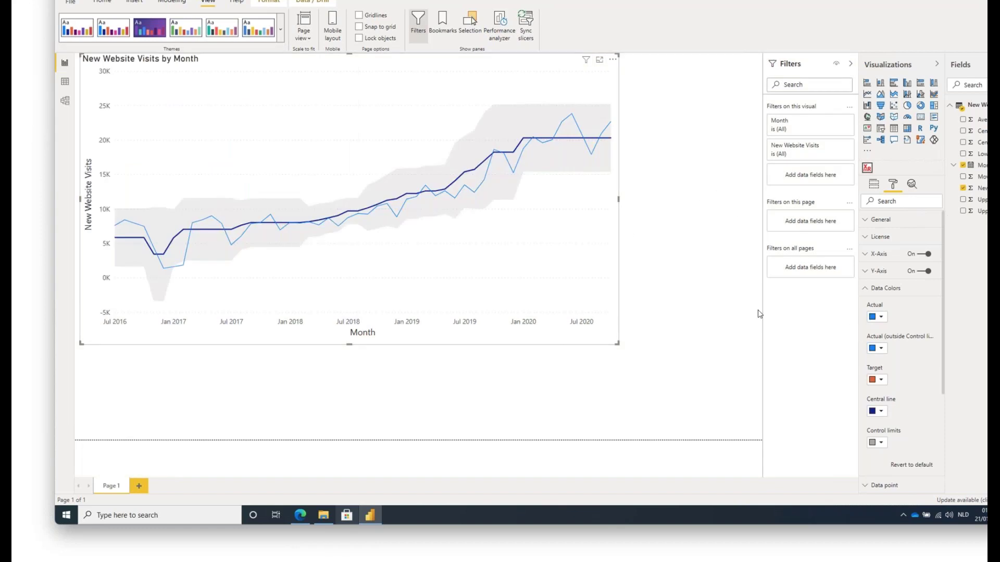
- Set the control chart's Control limits color to light blue
scroll(903, 370, down, 1)
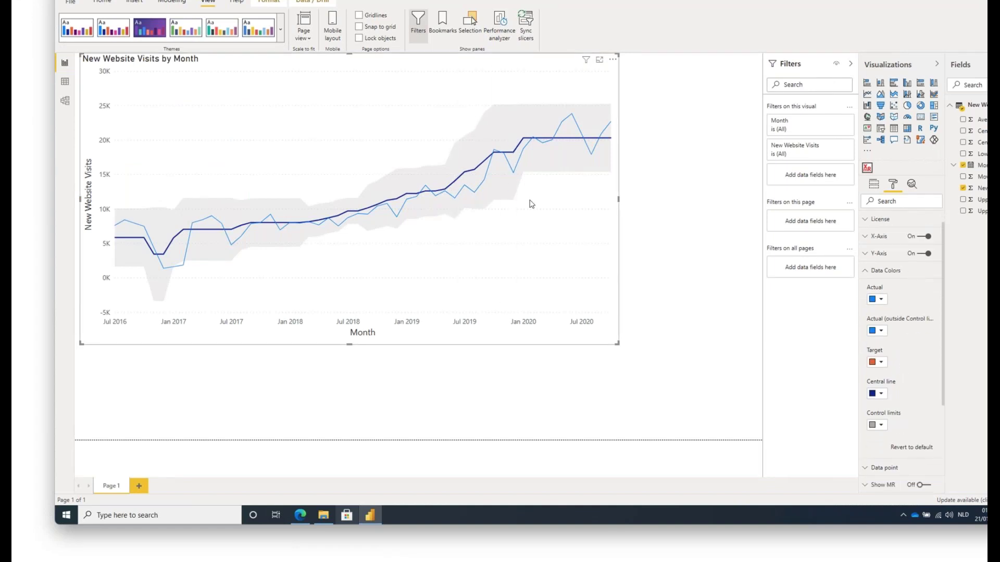
click(881, 426)
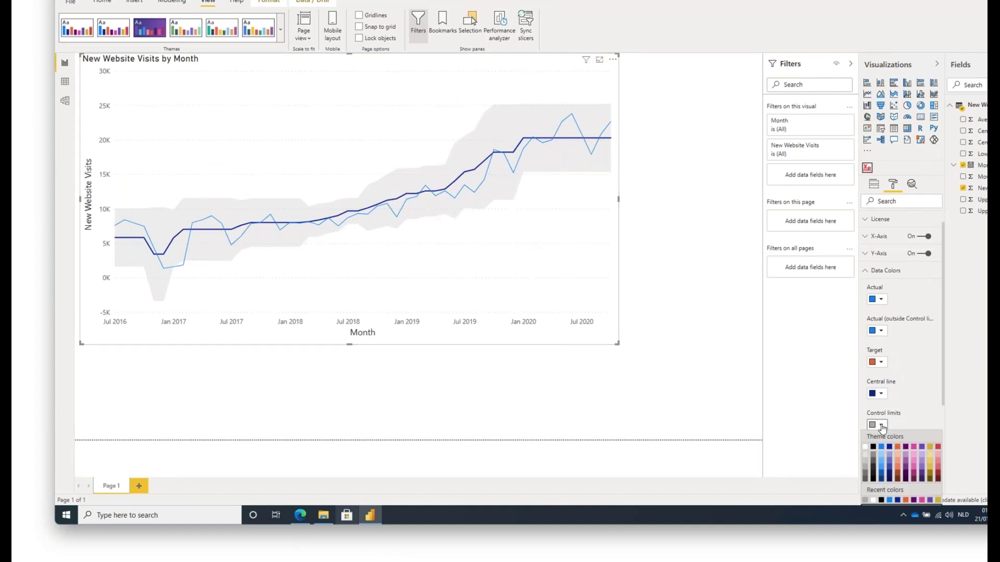
click(882, 459)
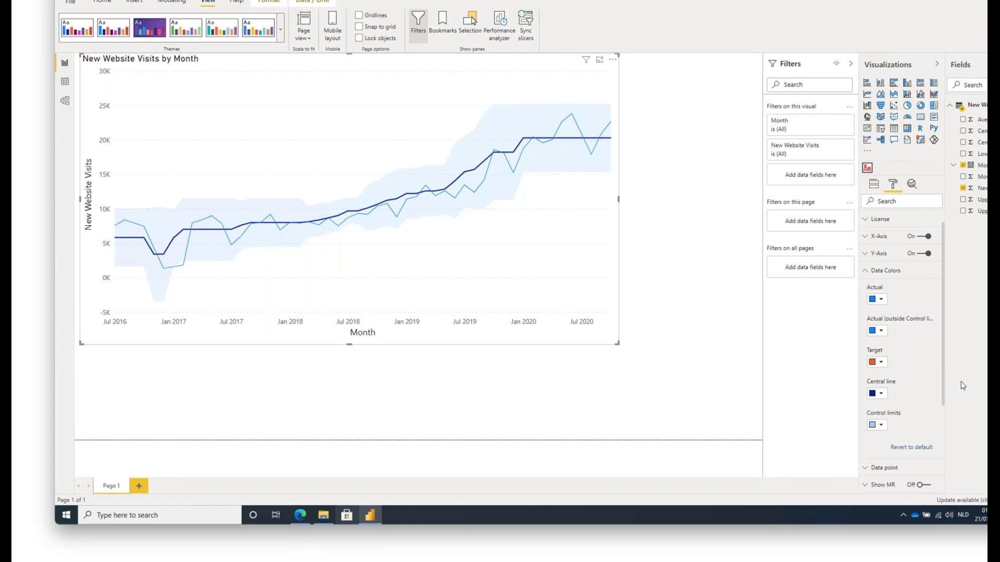
- Try black for the control chart's Central line, and set the line's color to the theme blue
click(881, 394)
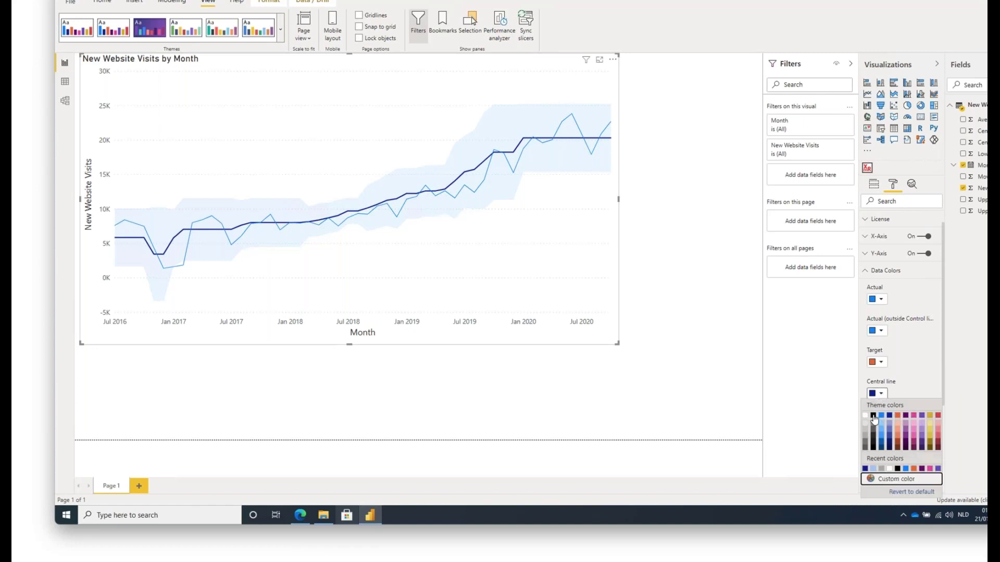
click(874, 417)
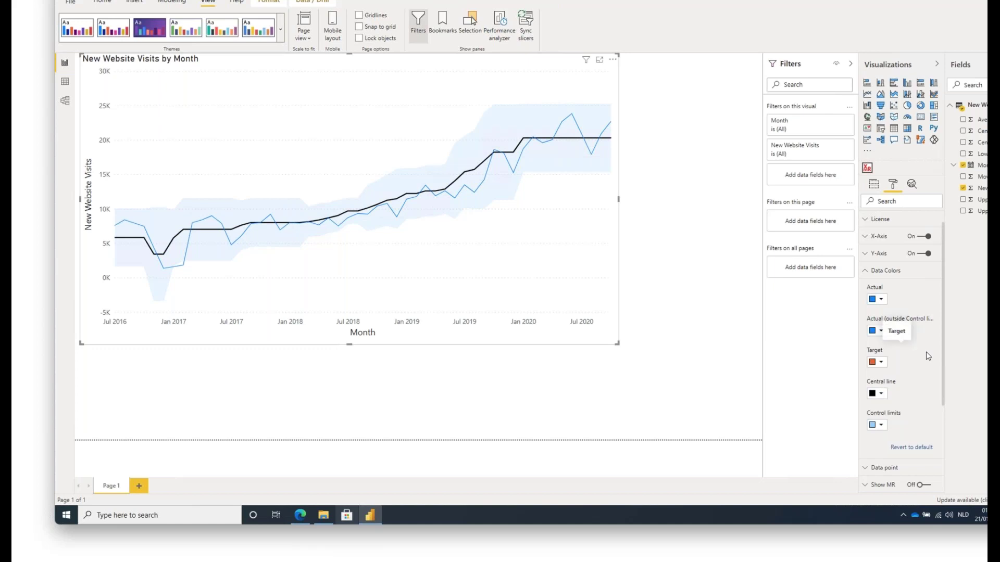
click(881, 396)
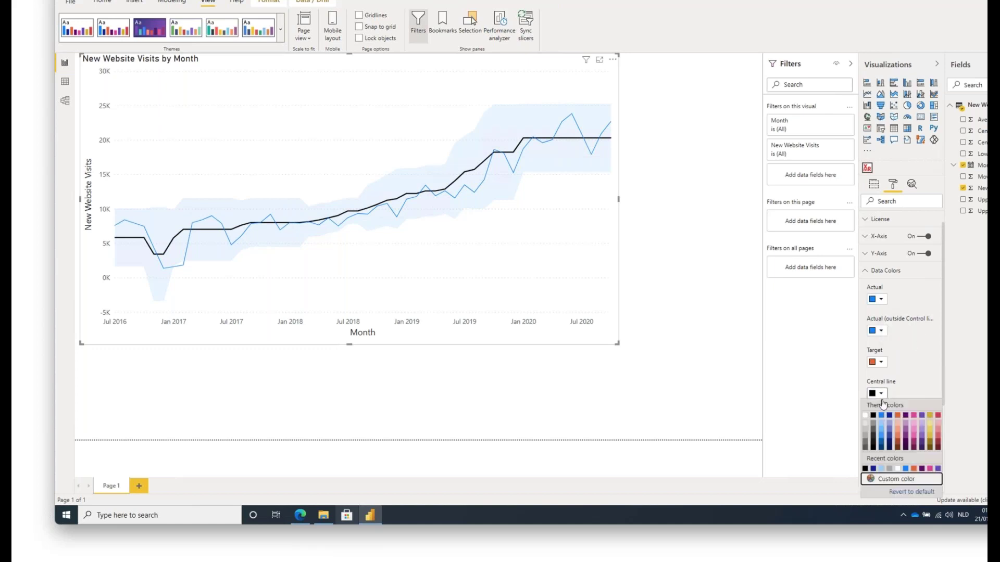
click(880, 417)
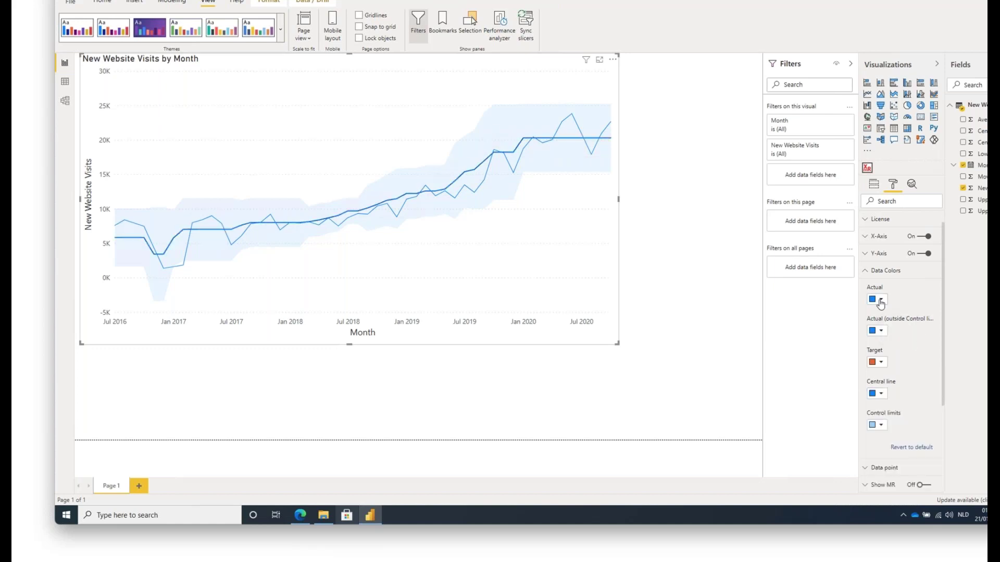
- Set the control chart's Actual line color to gray and turn on Show actual markers
click(880, 301)
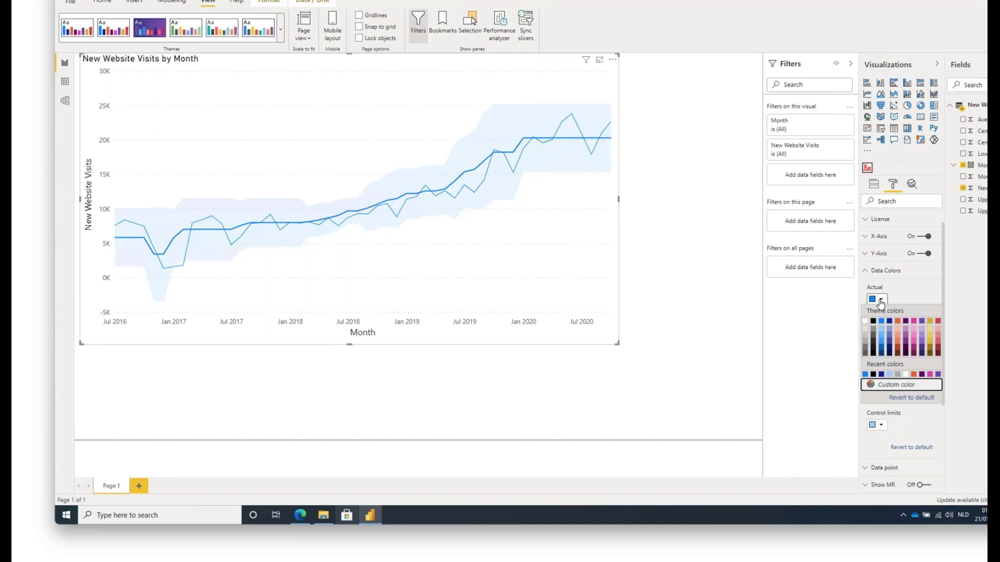
click(875, 331)
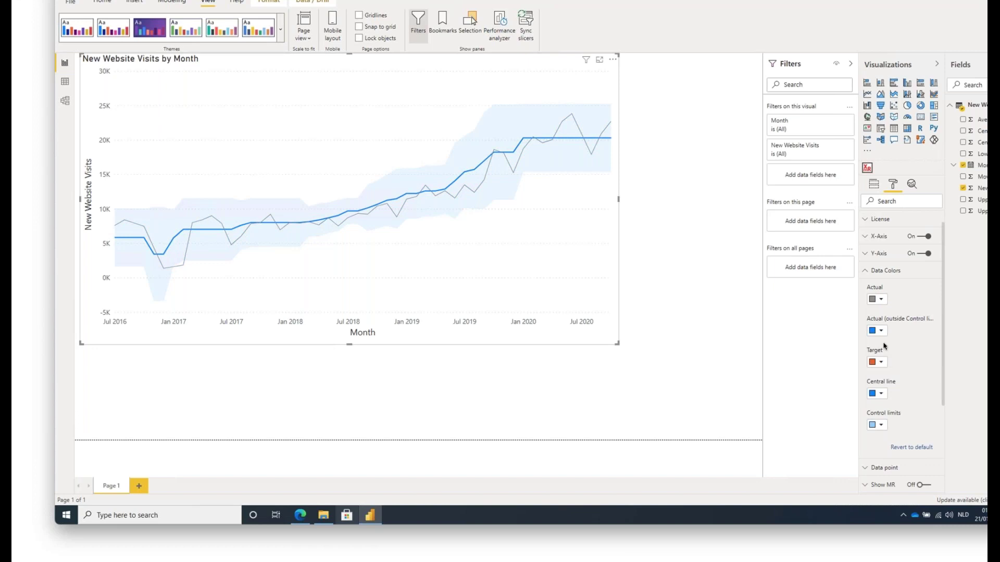
click(869, 271)
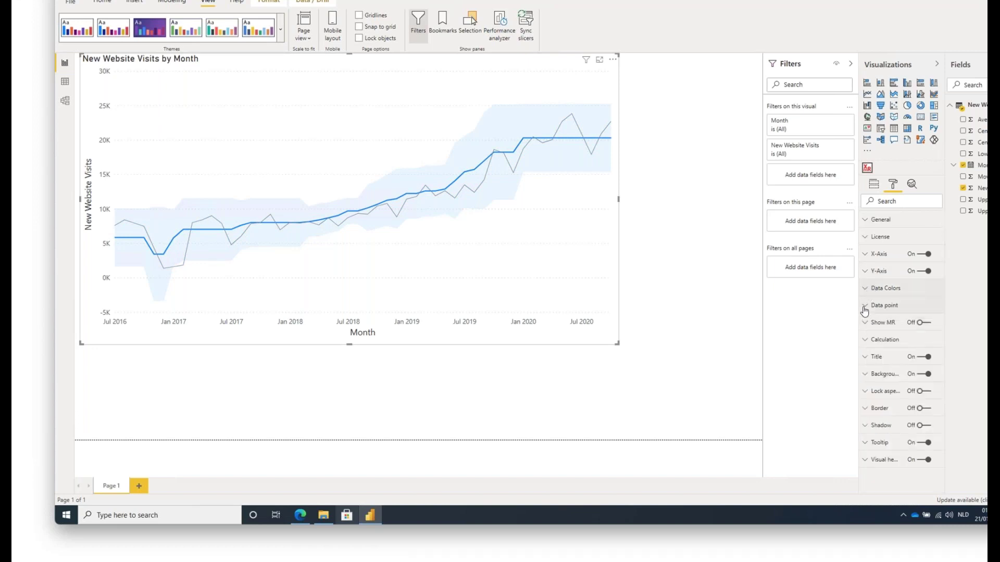
click(864, 308)
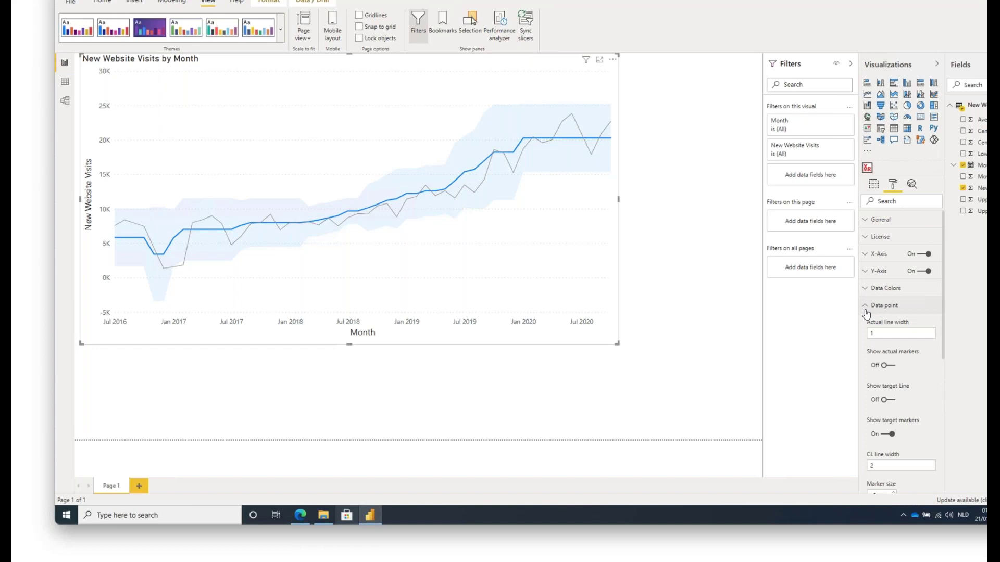
click(885, 367)
- Set the data color for actual values outside the control limits to gray
click(864, 288)
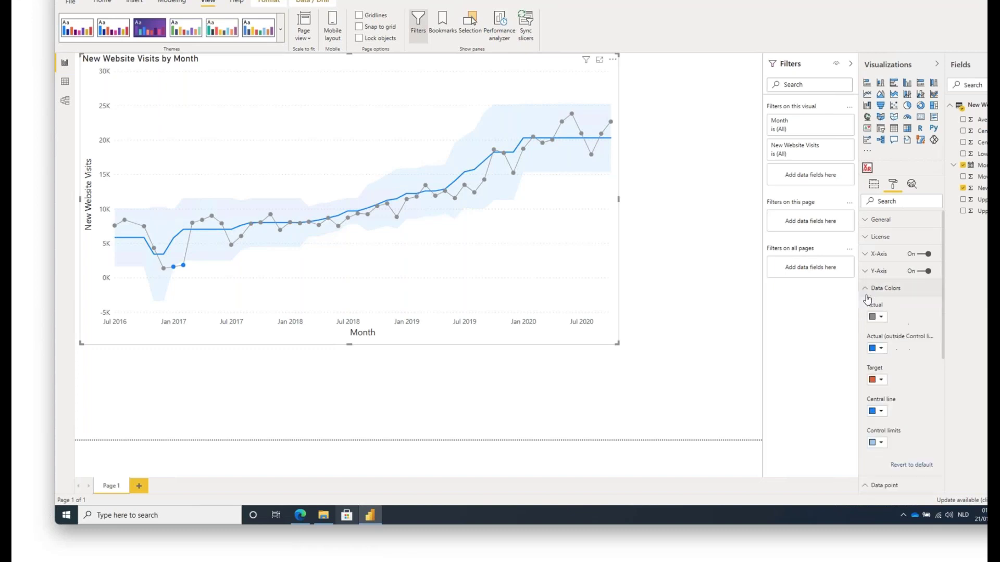
click(880, 348)
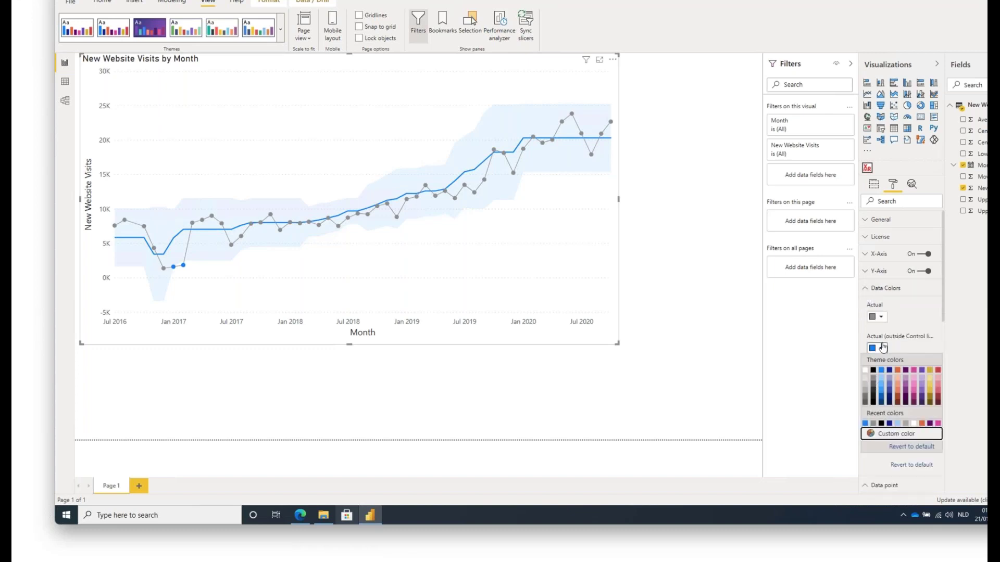
click(873, 373)
click(867, 289)
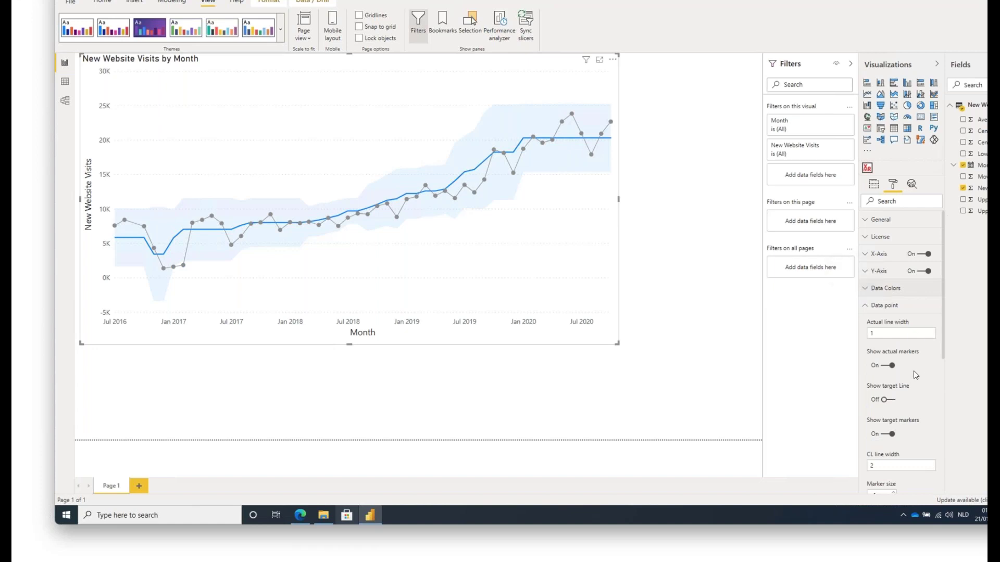
- Turn off Auto recalculation in the control chart's calculation settings
click(868, 307)
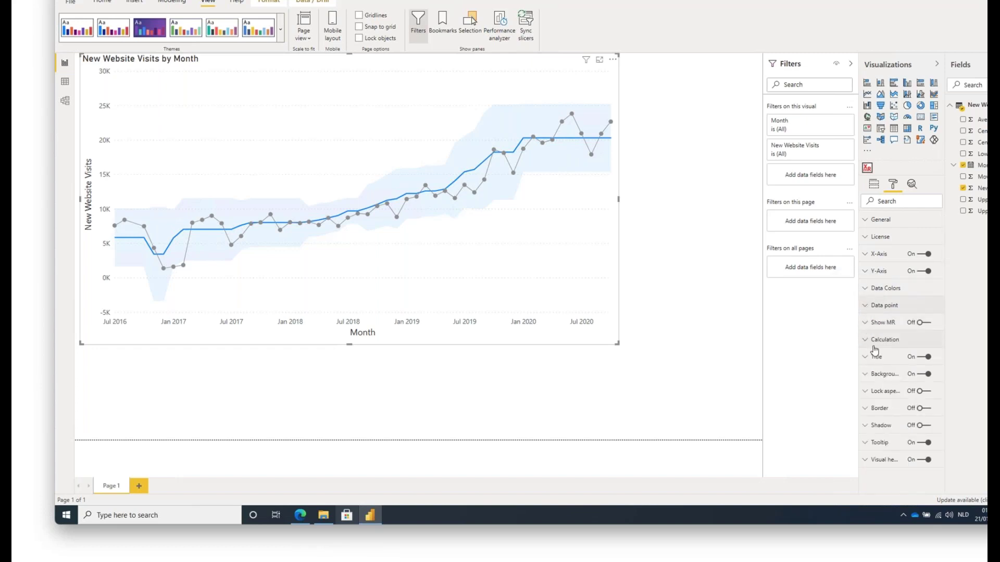
click(865, 340)
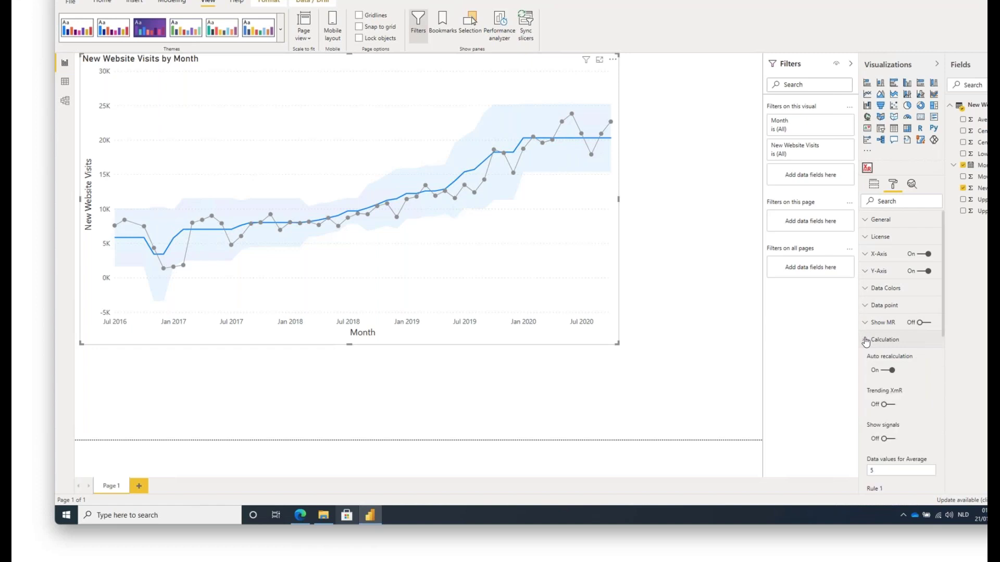
click(890, 371)
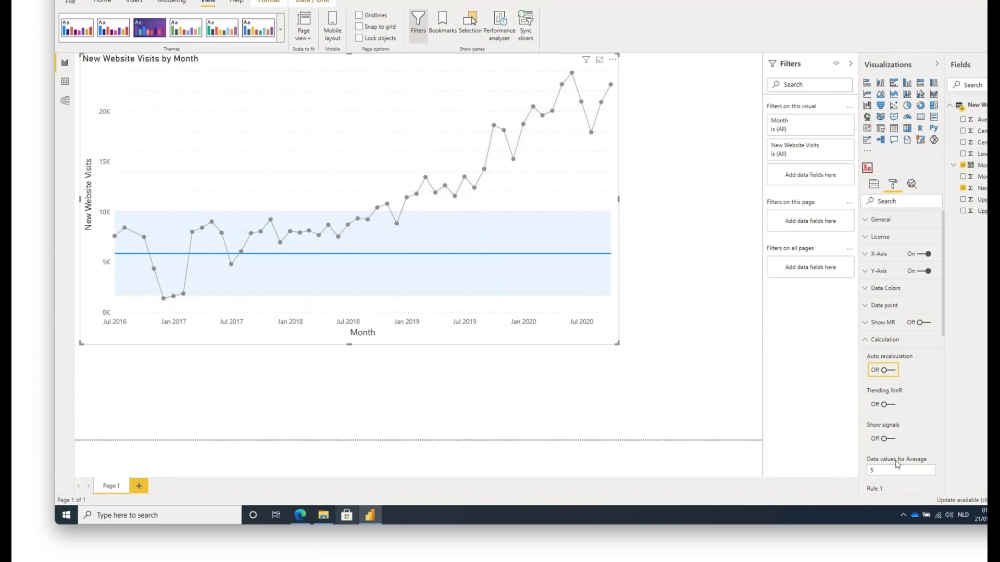
- Set Data values for Average to 6 in the control chart's calculation settings
click(880, 470)
click(880, 469)
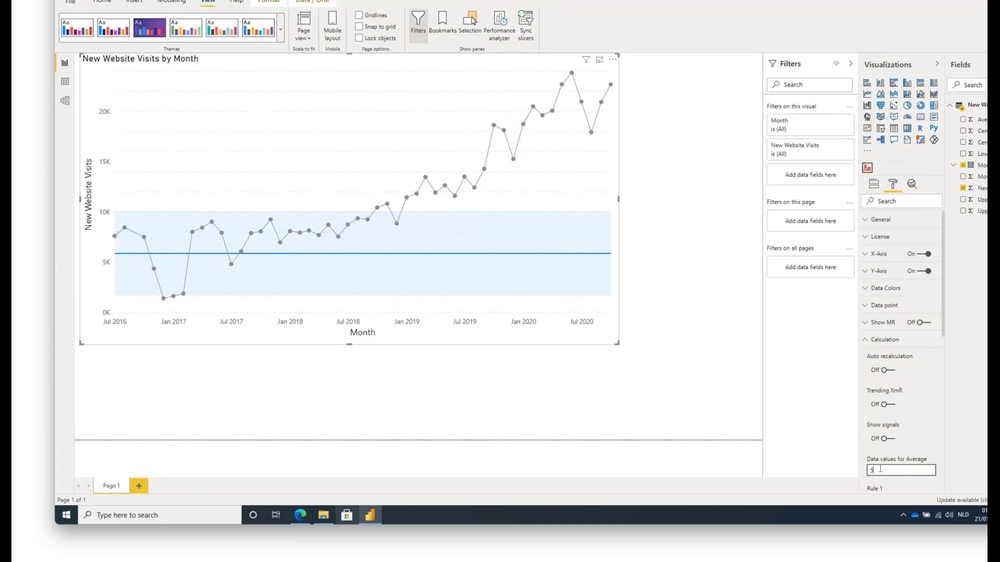
key(BackSpace)
text(6)
key(Tab)
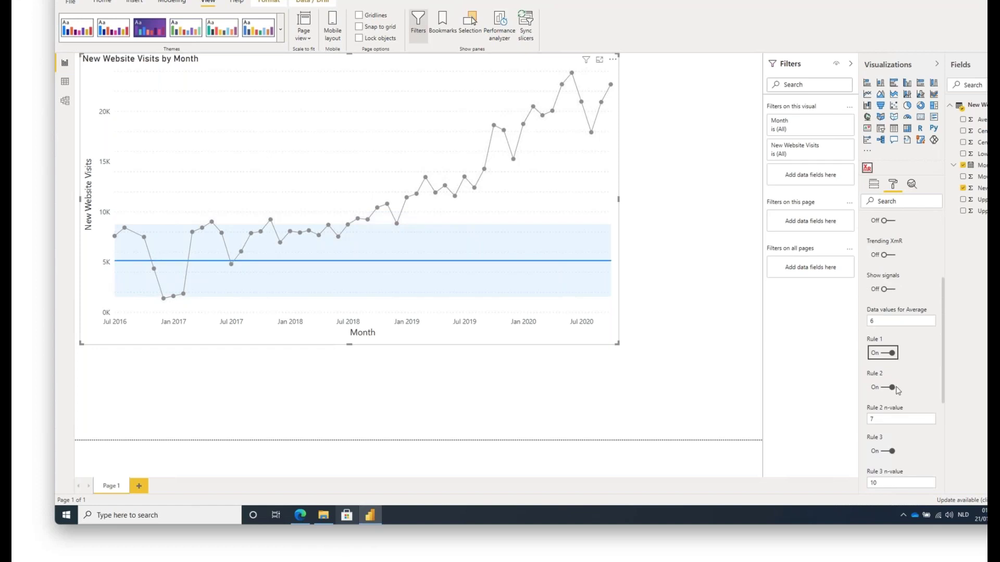
- Turn on Auto recalculation and Show signals in the control chart's calculation settings
scroll(897, 354, up, 5)
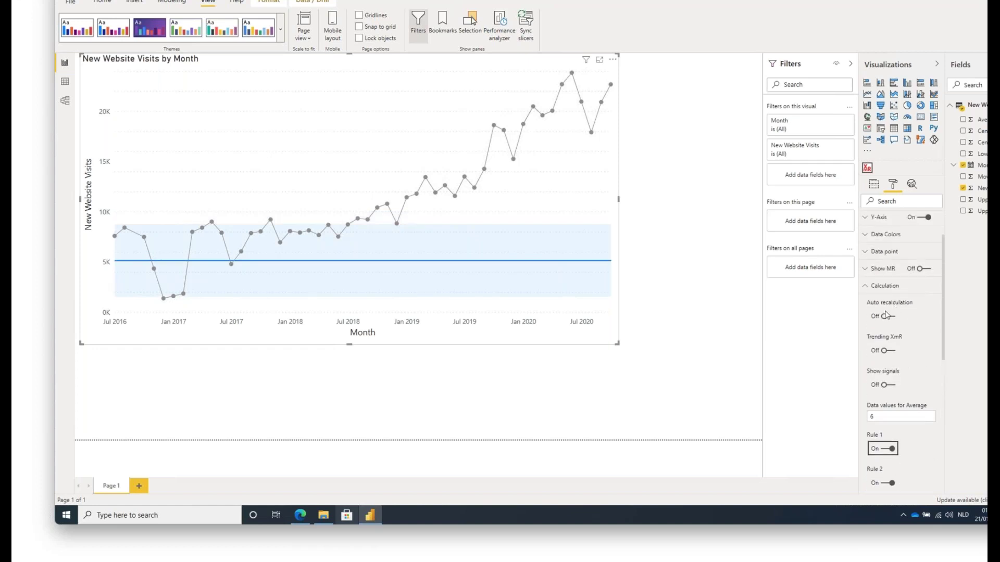
click(886, 318)
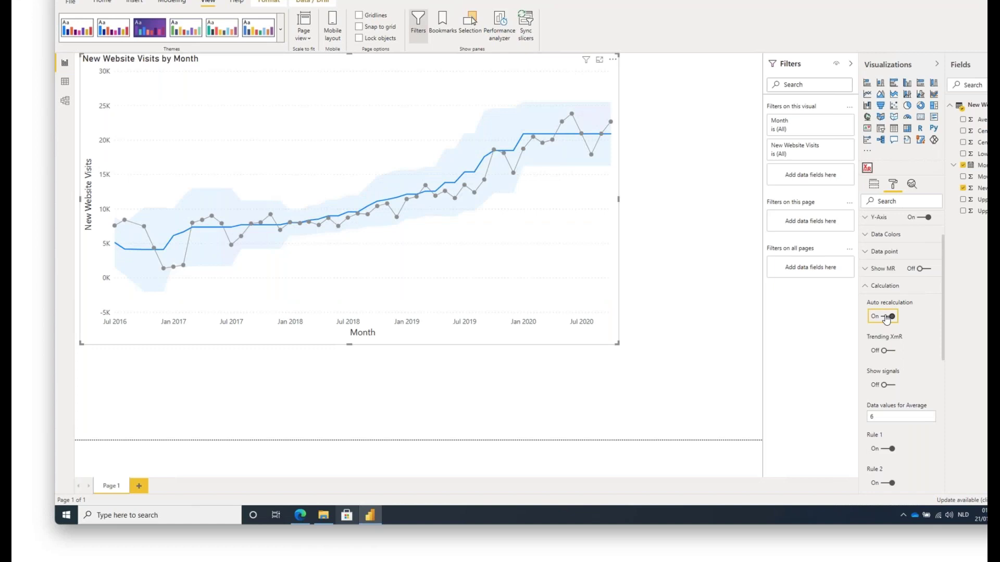
scroll(905, 336, down, 2)
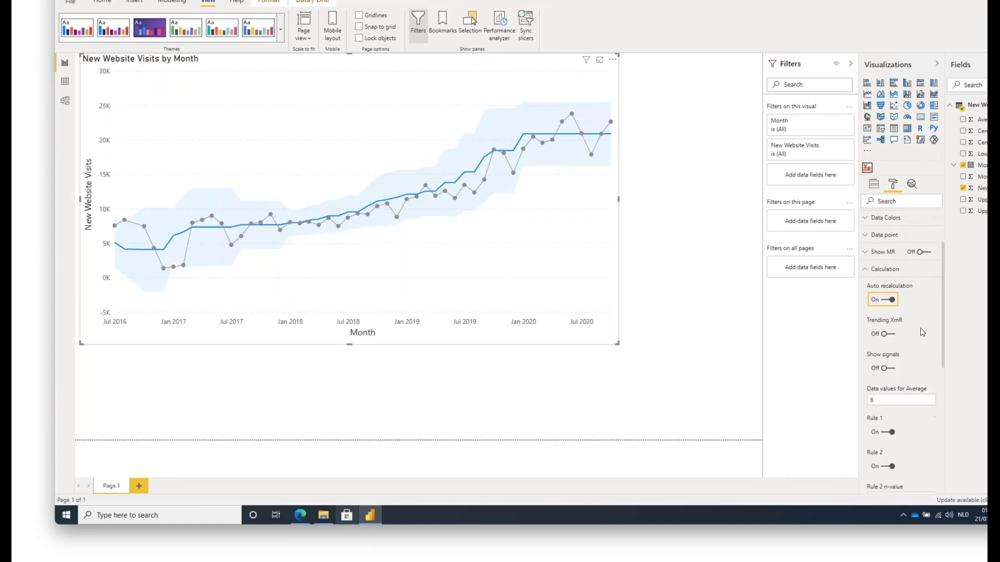
click(882, 341)
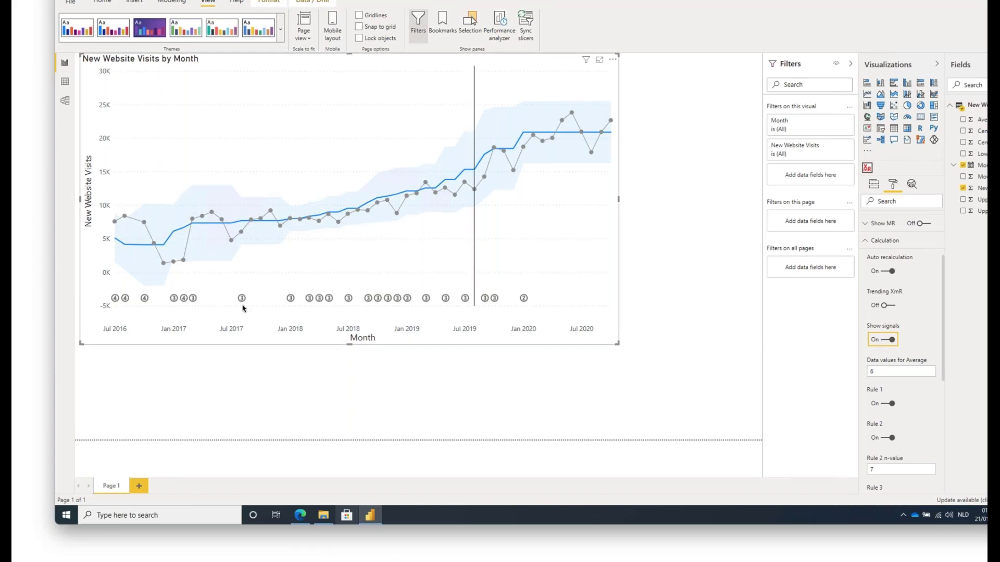
- Turn off Rule 3 and turn on Trending XmR for the control chart
scroll(918, 405, down, 3)
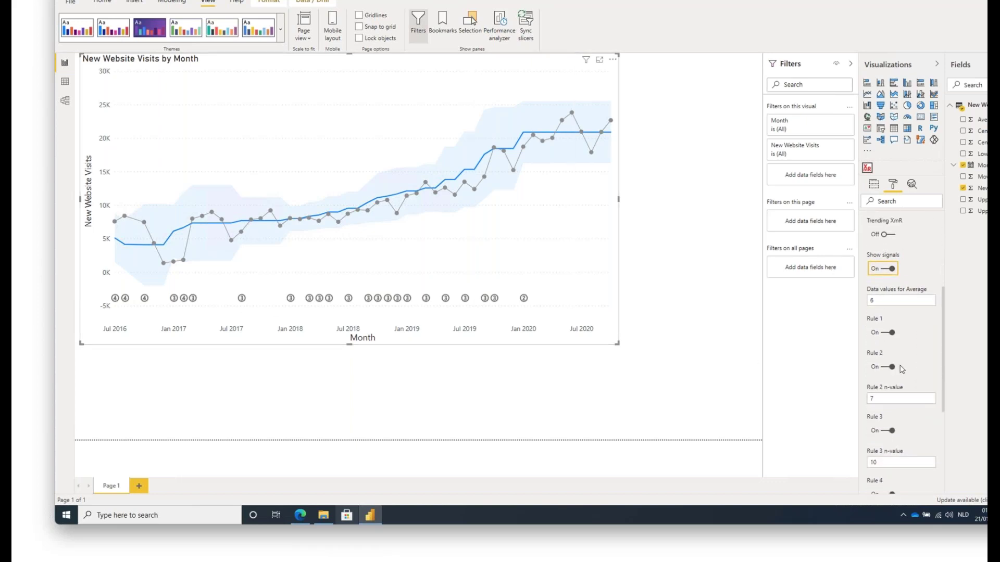
click(889, 432)
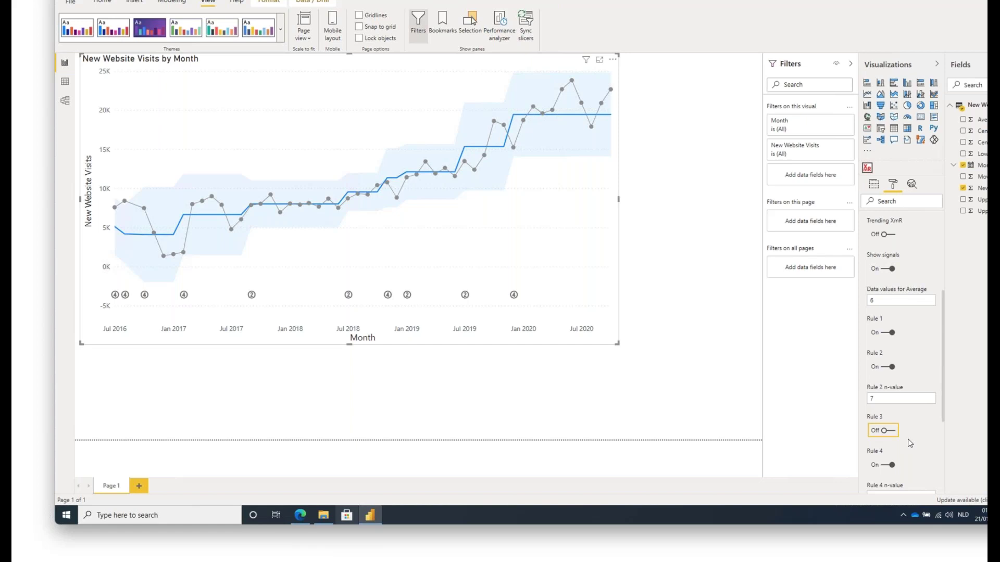
scroll(910, 443, up, 1)
scroll(909, 444, up, 3)
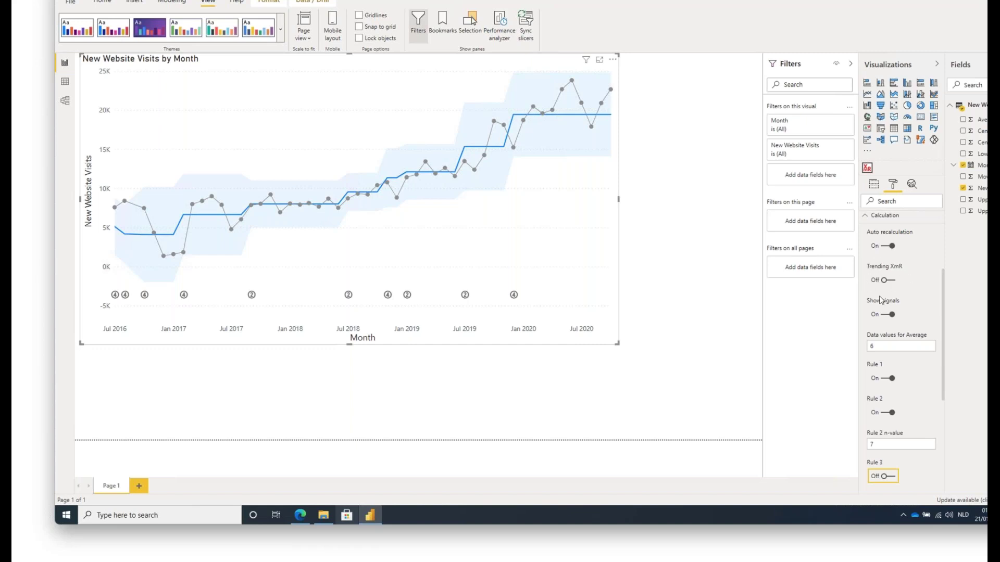
click(885, 281)
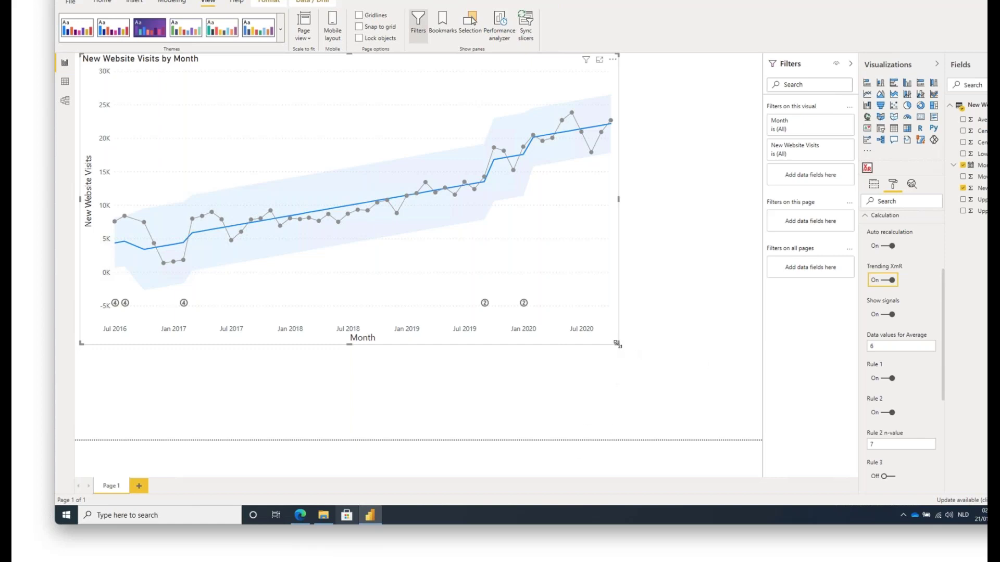
- Shrink the New Website Visits chart to about half the report page's width and reselect it
drag(617, 343, 636, 391)
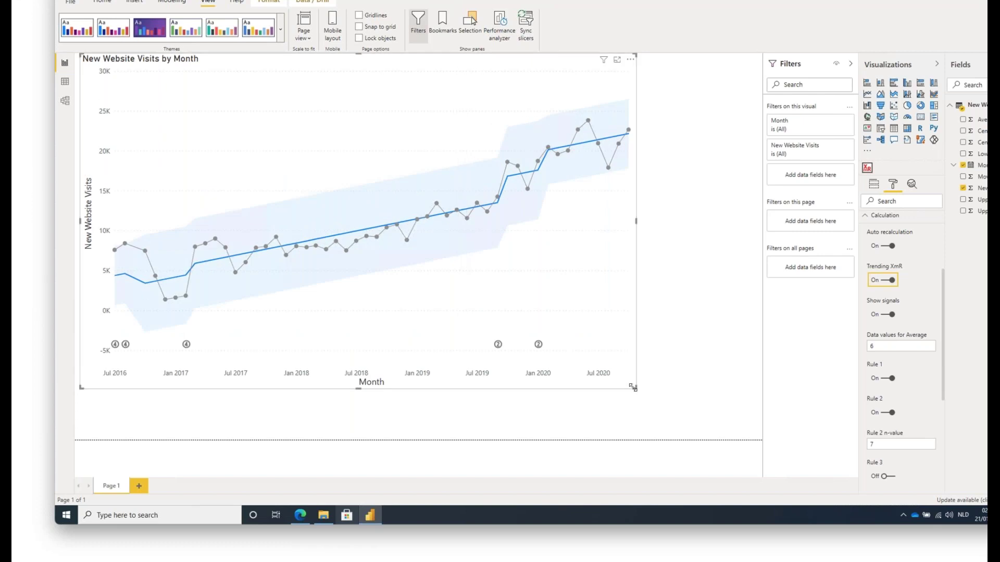
drag(635, 389, 452, 286)
click(529, 299)
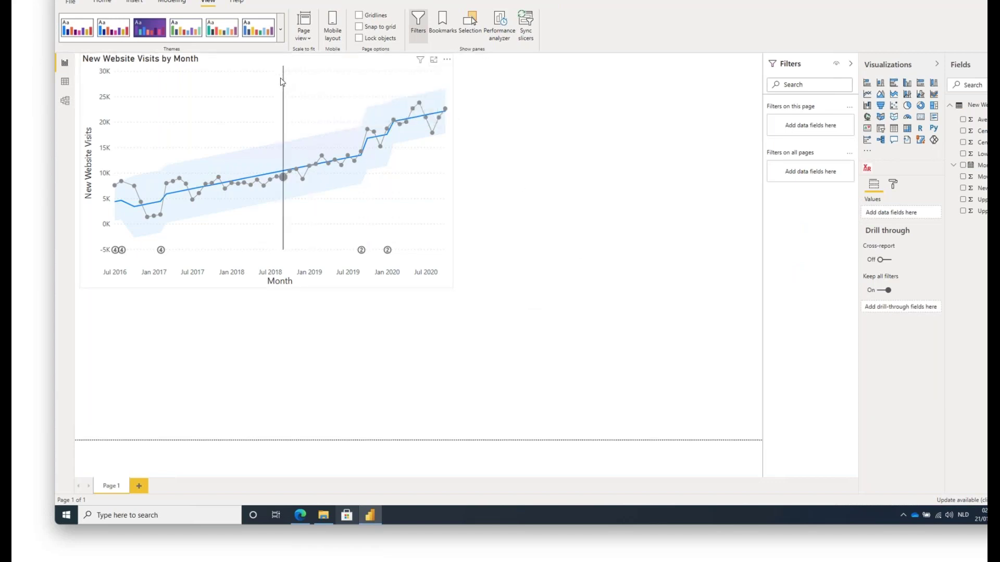
click(305, 57)
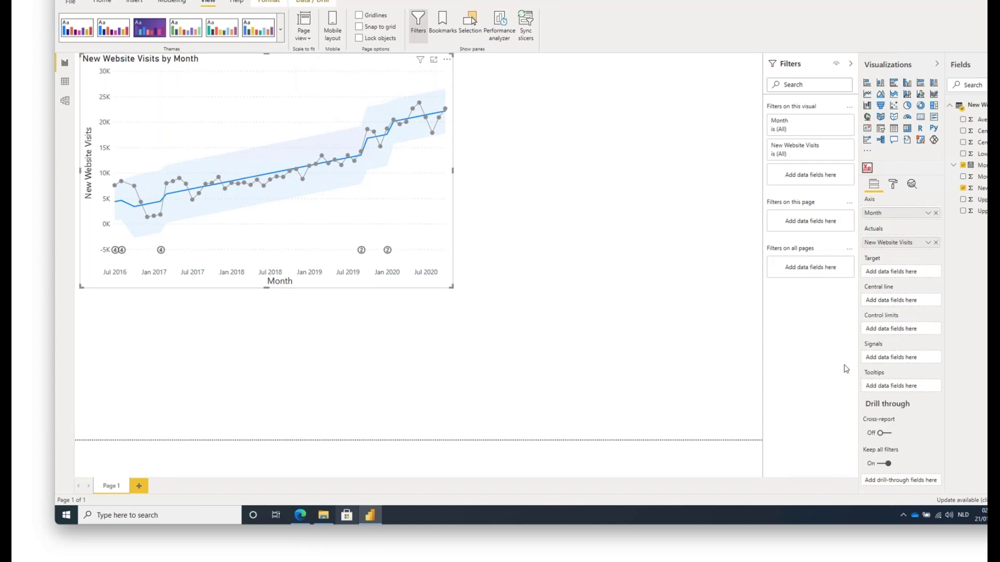